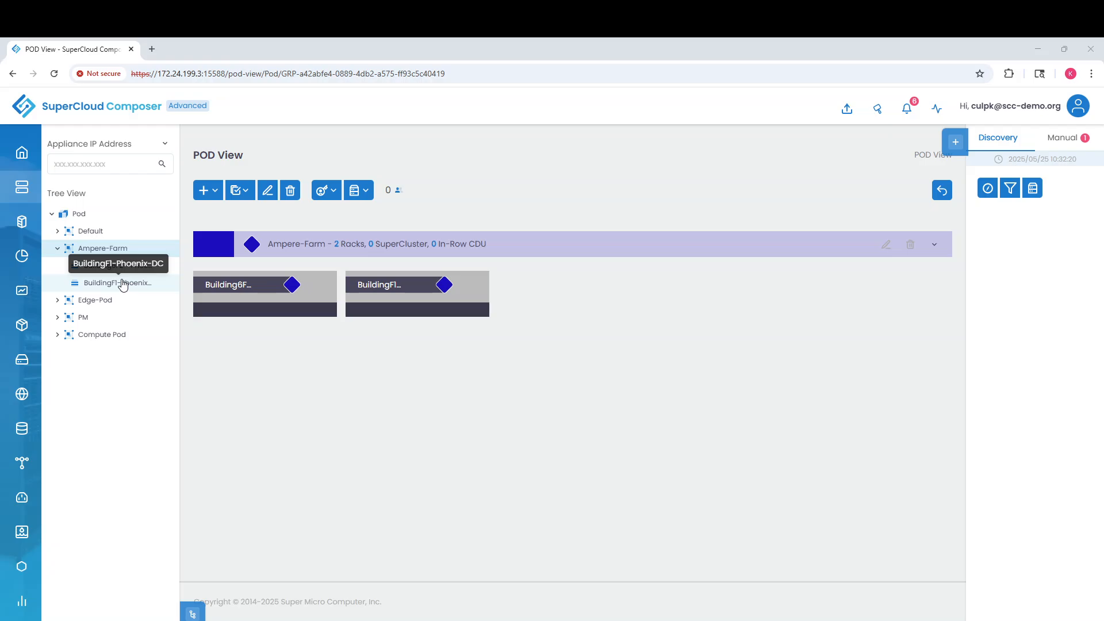
Insert '6' into the rack location to make it Building6F1-Phoenix-DC, save, and review the name
click(122, 284)
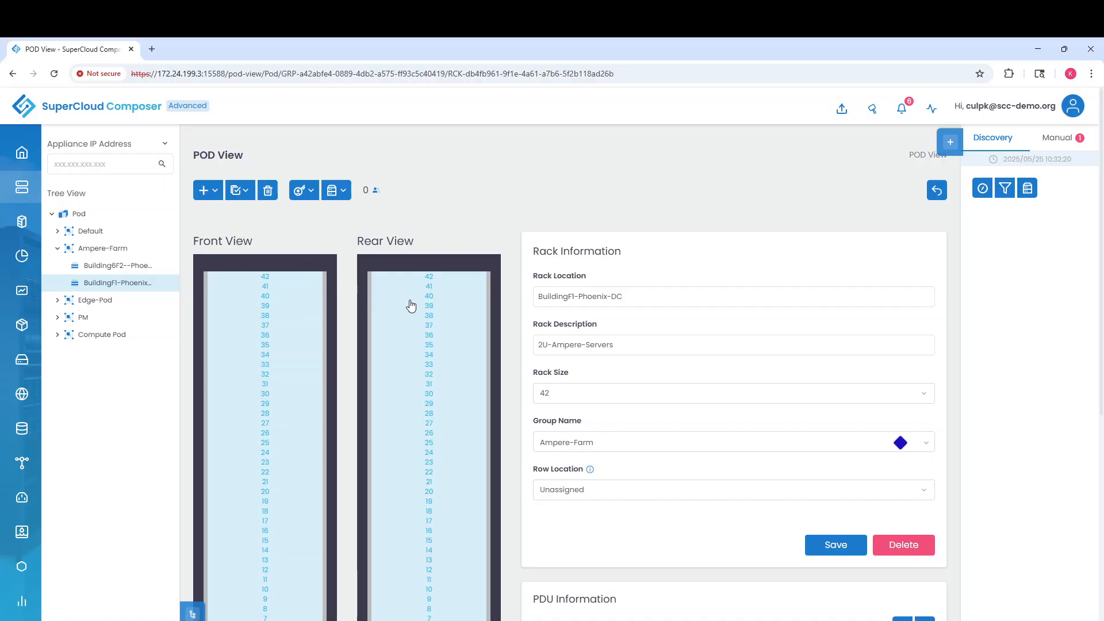
click(568, 296)
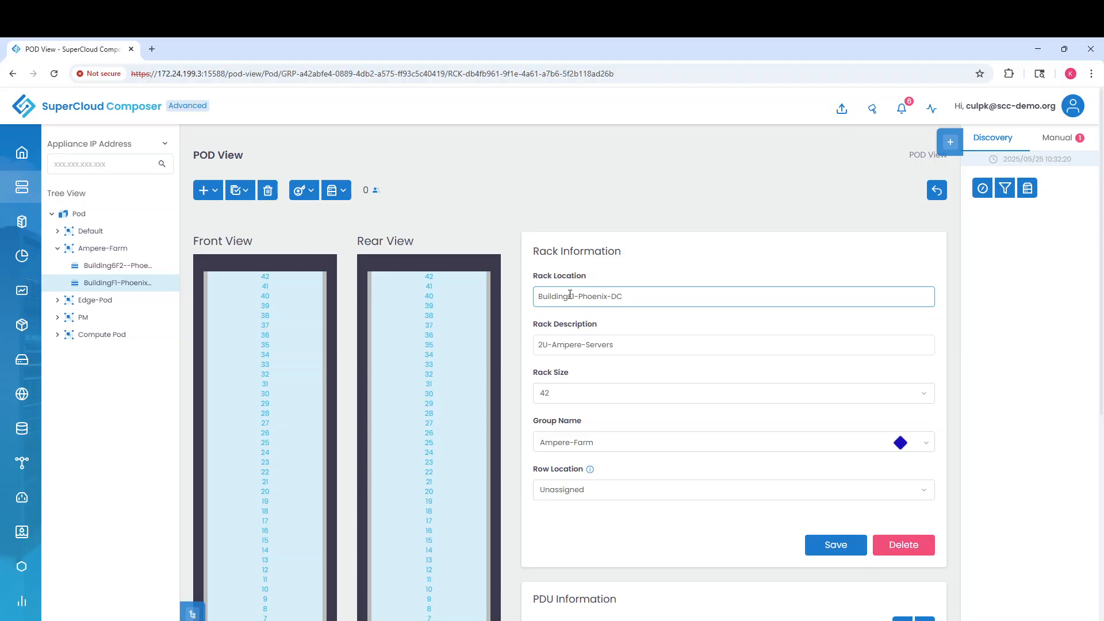
text(6)
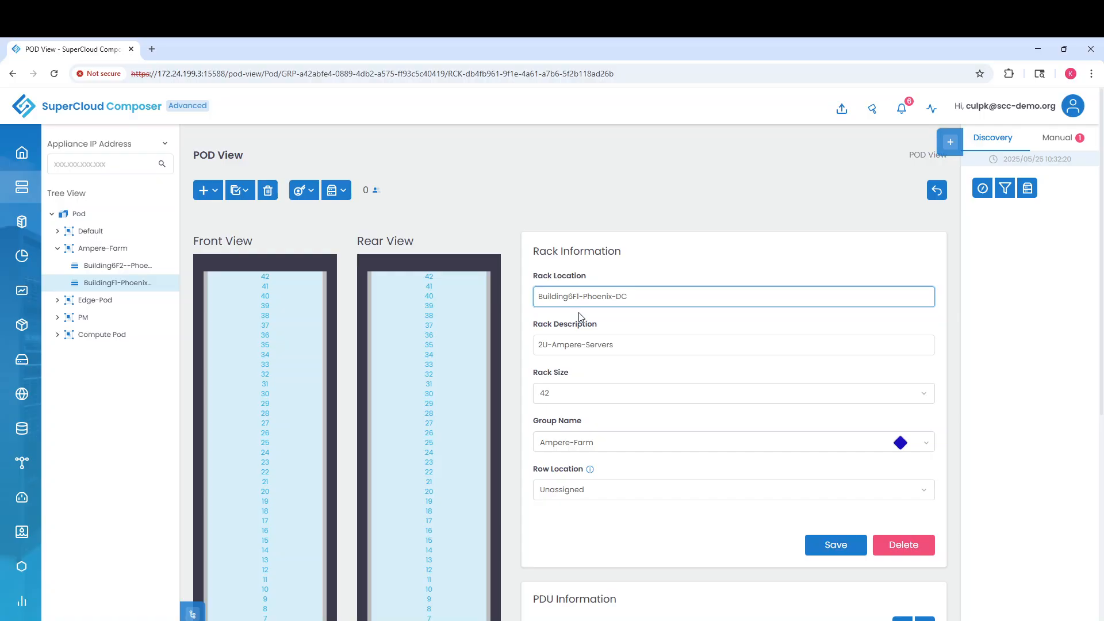
click(839, 547)
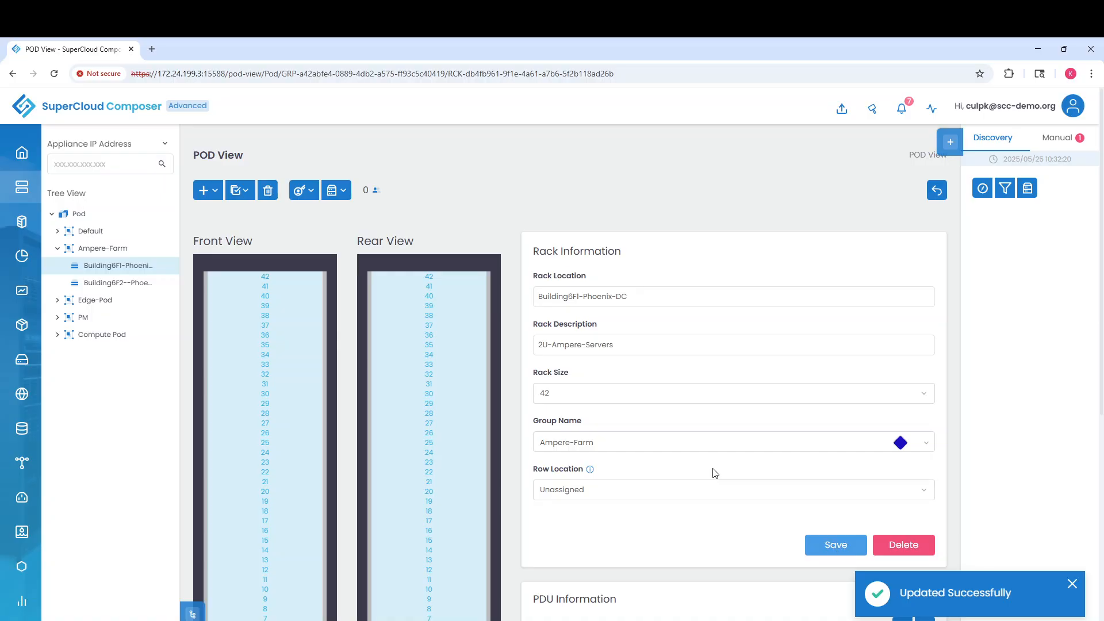
click(624, 290)
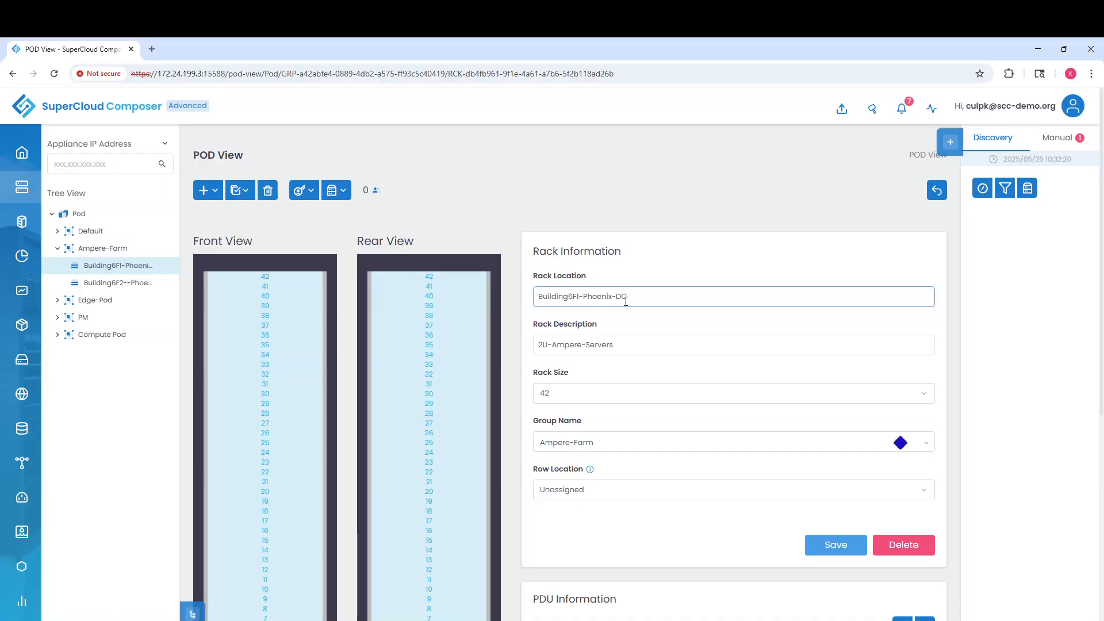
click(592, 343)
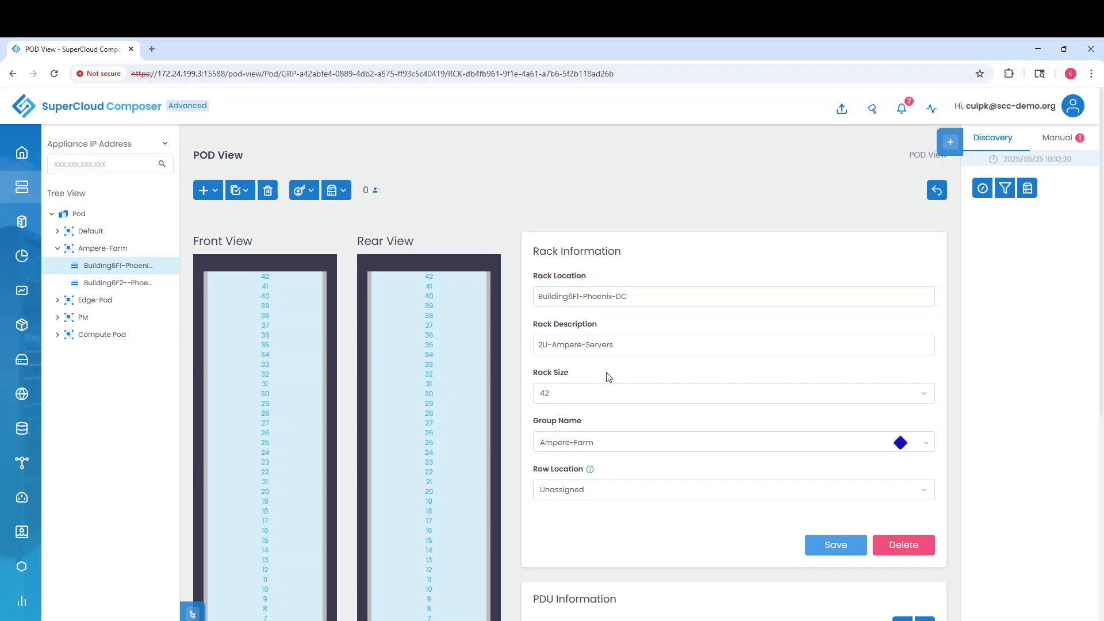
Scroll down to PDU Information and bring up the Add PDU form
scroll(640, 437, down, 1)
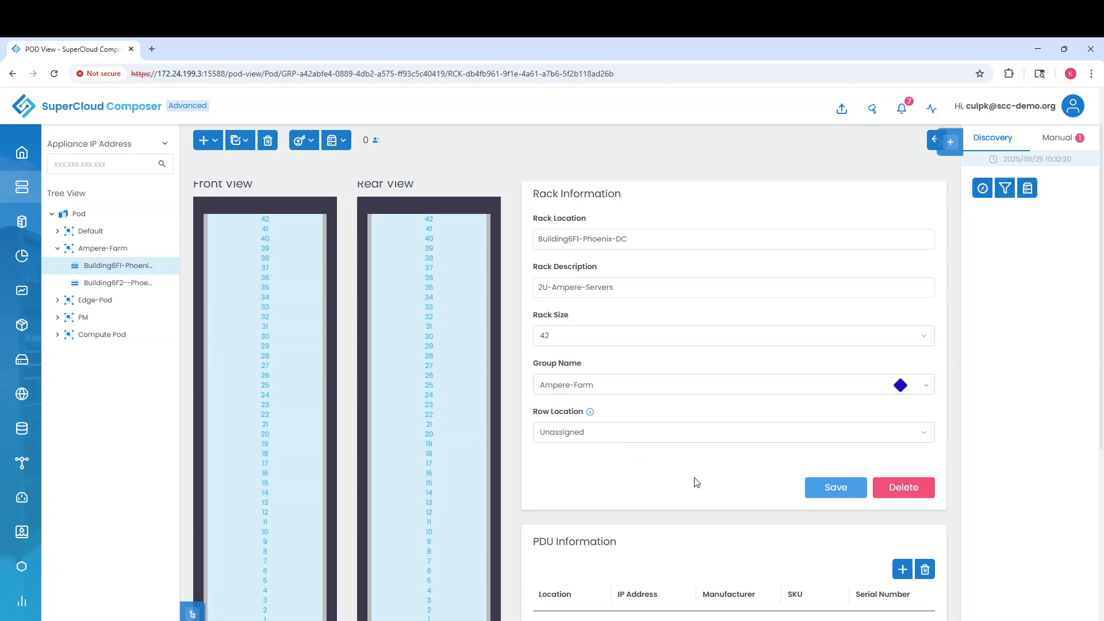
scroll(738, 501, down, 2)
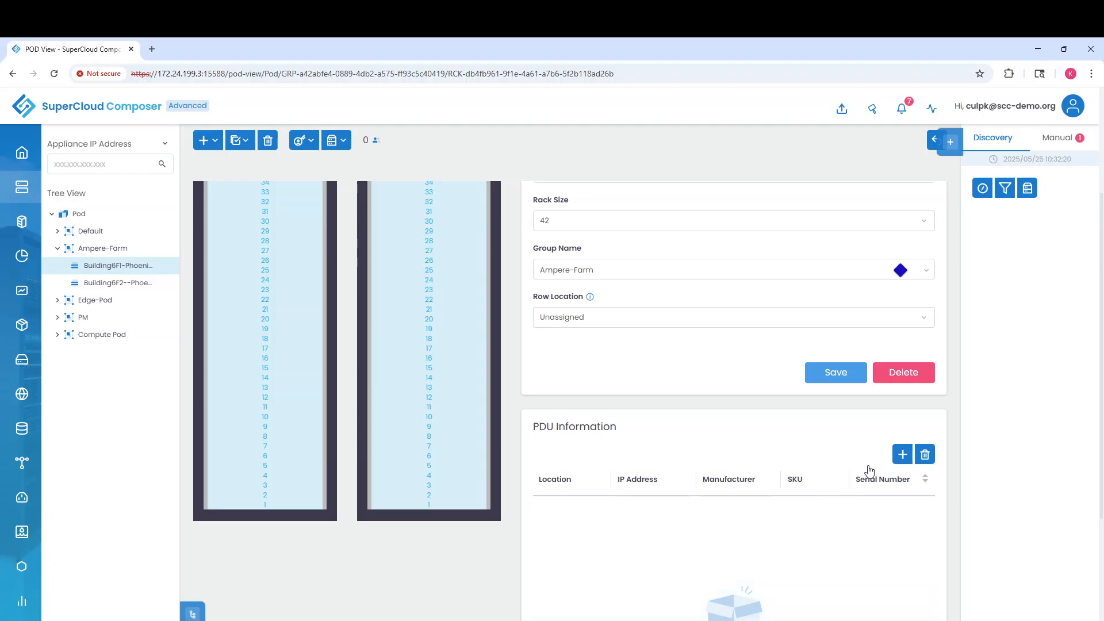
click(901, 454)
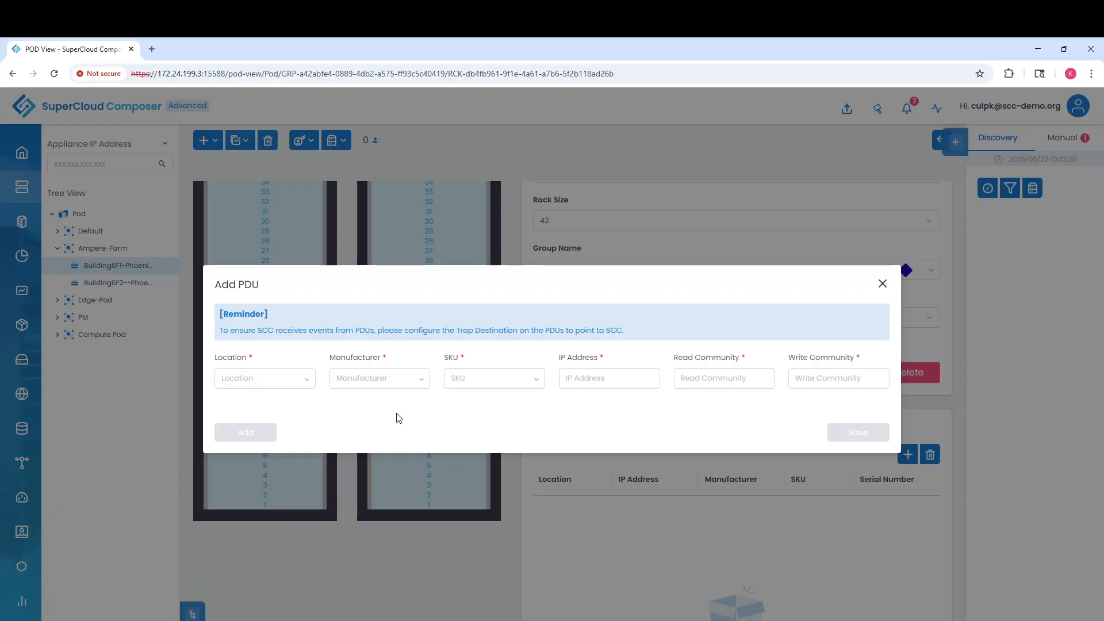
Choose PDU location A, manufacturer Schneider Electric and SKU AP8641 from the dropdowns
click(307, 385)
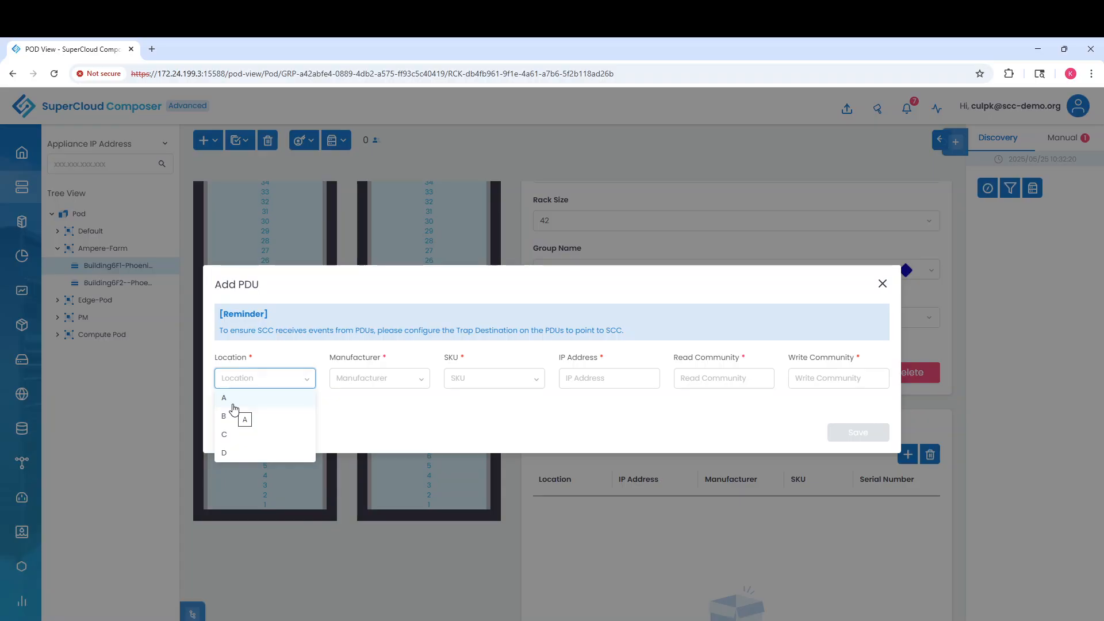
click(237, 400)
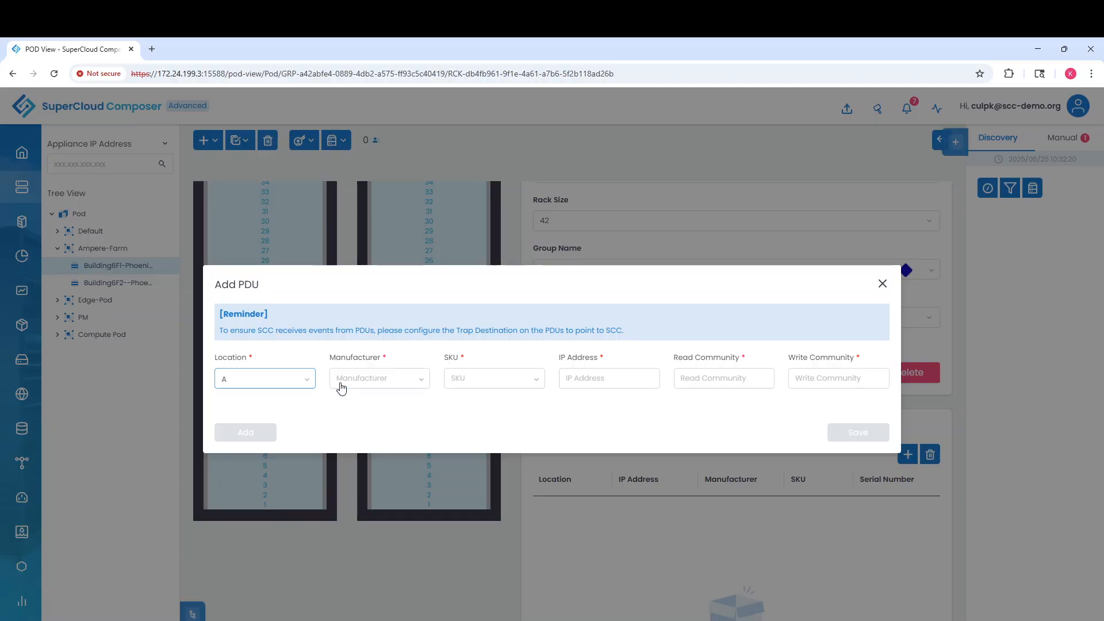
click(371, 380)
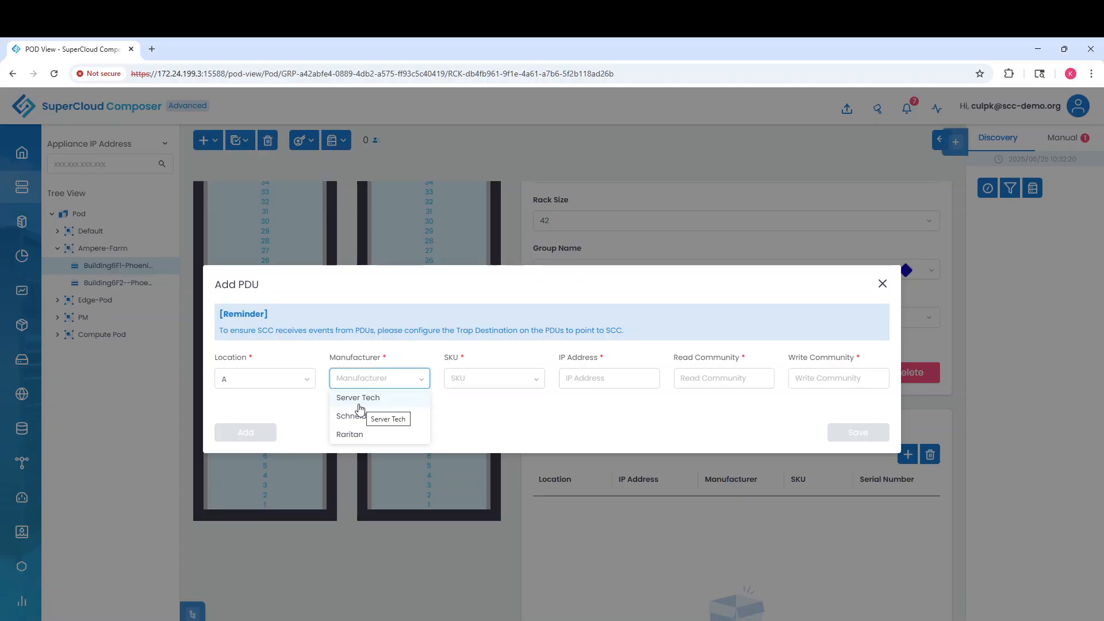
click(479, 384)
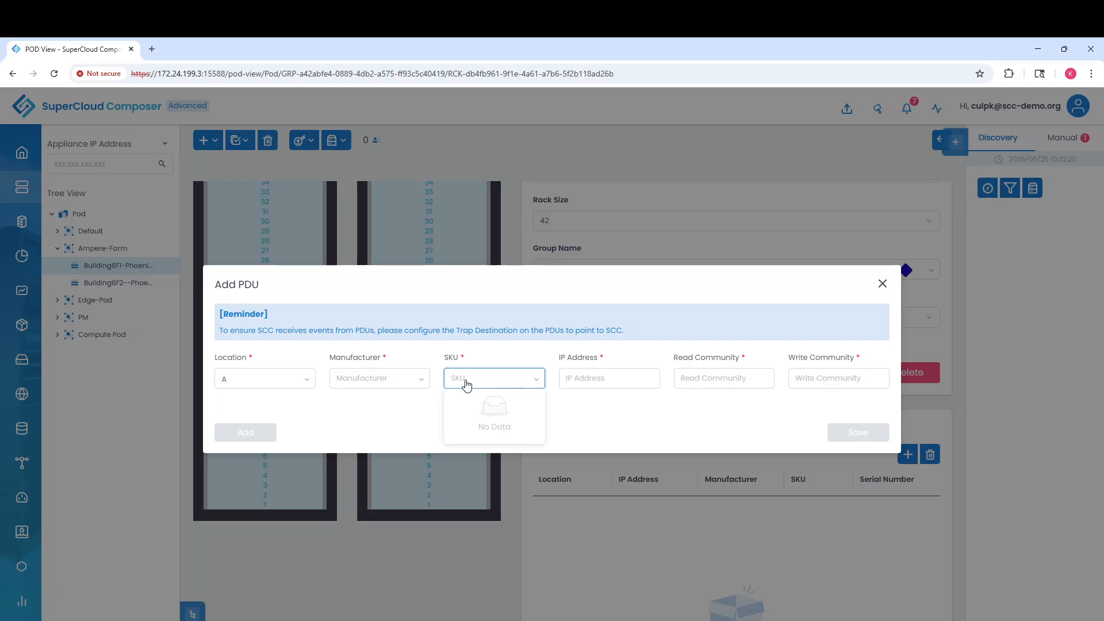
click(381, 384)
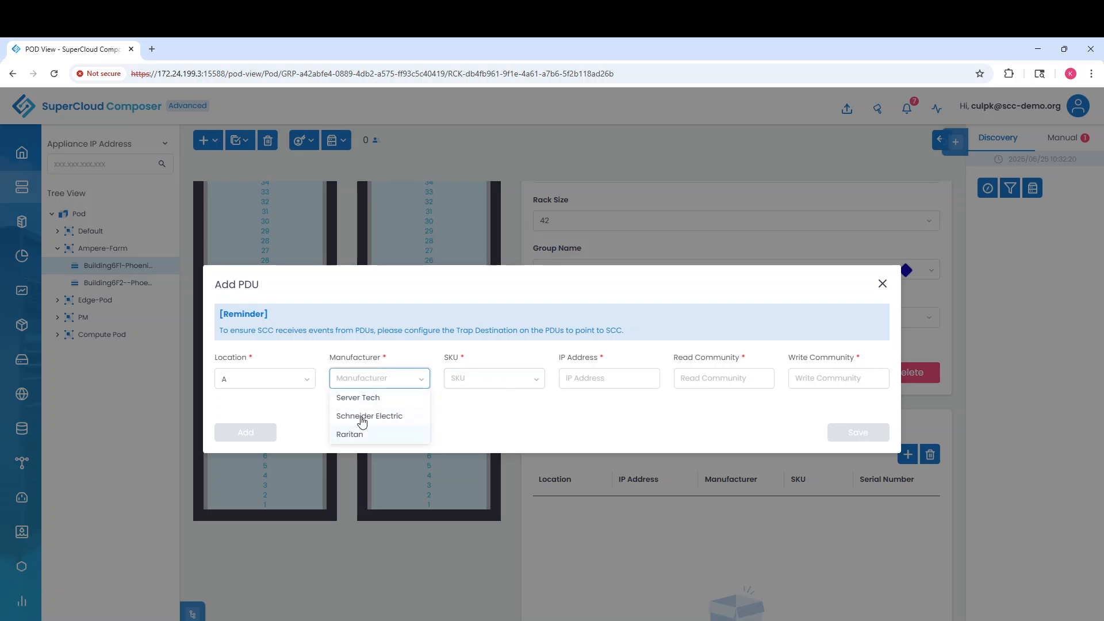
click(361, 422)
click(488, 377)
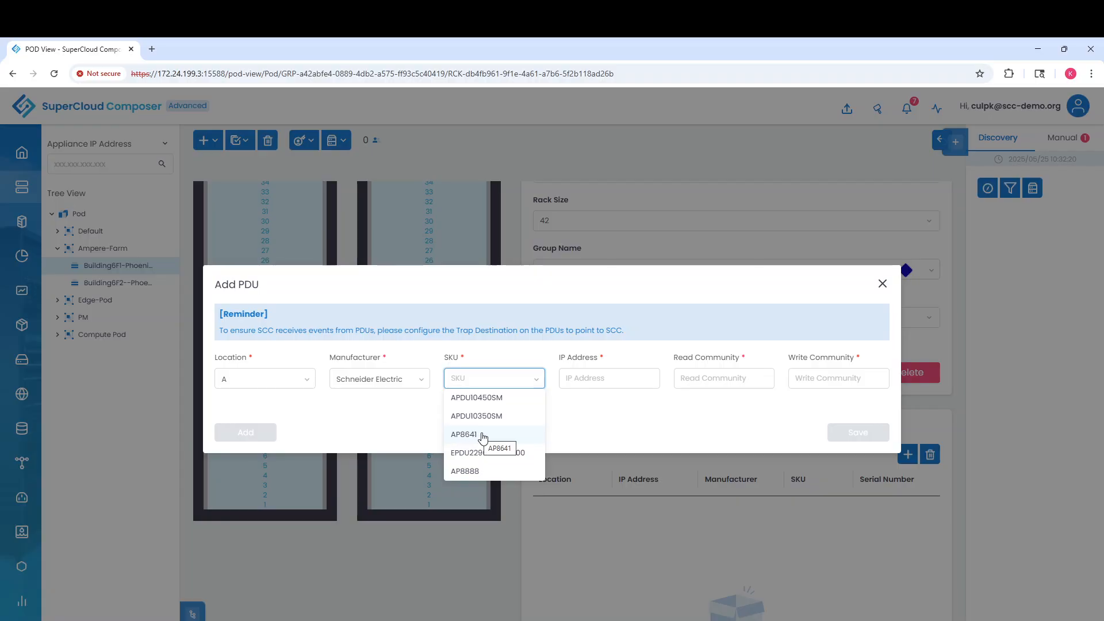
click(482, 437)
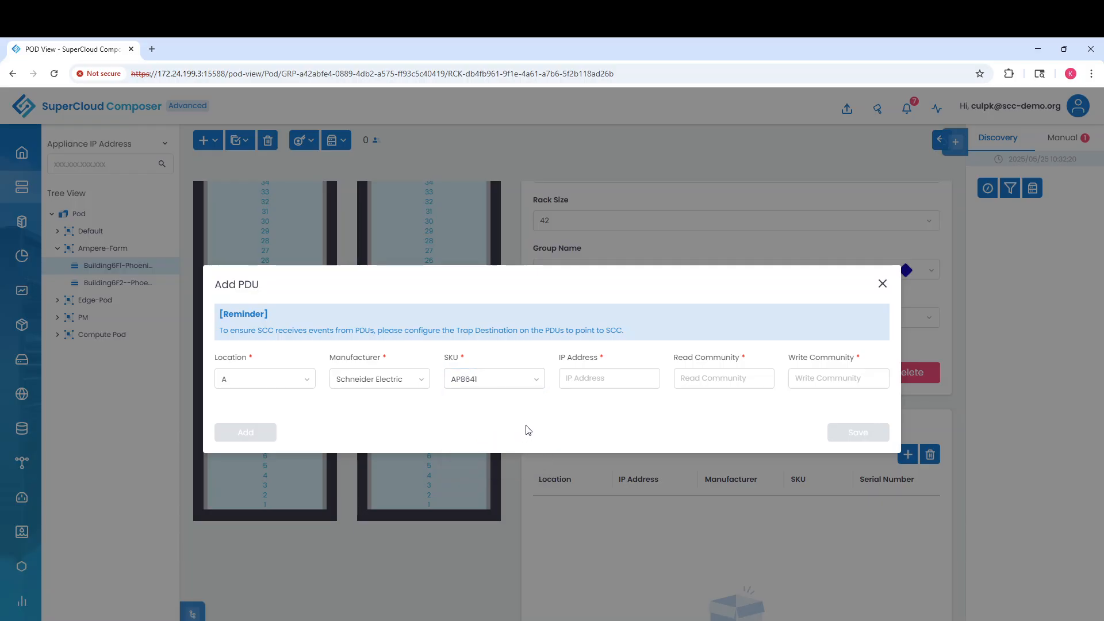
Enter IP 172.24.199.19 with read and write communities 'public', then save the PDU
click(586, 376)
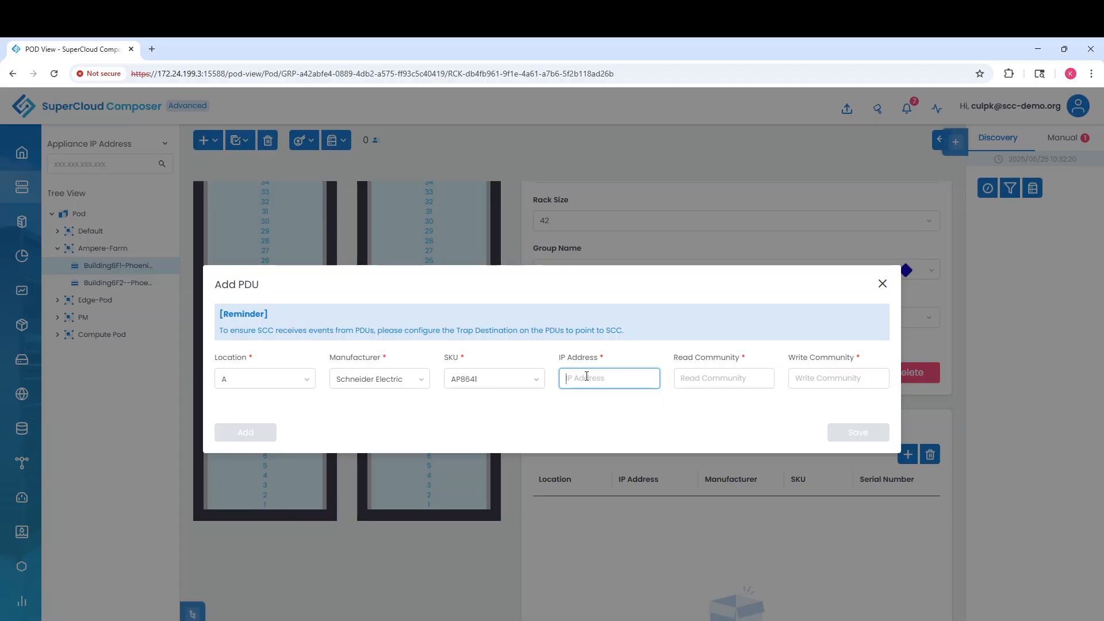
text(172)
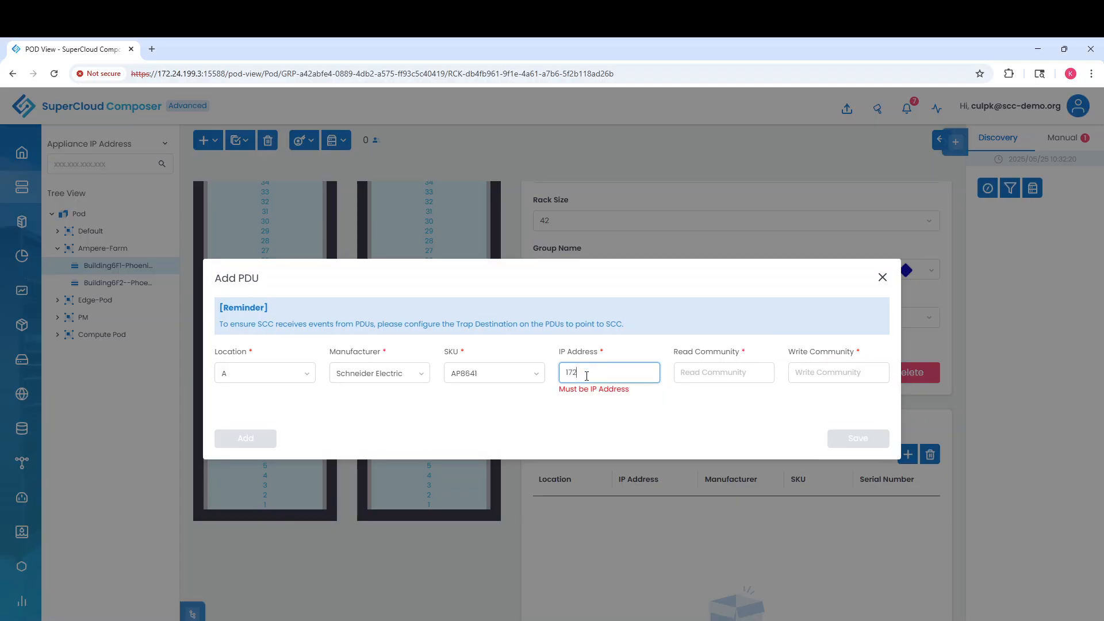
text(.24.199.19)
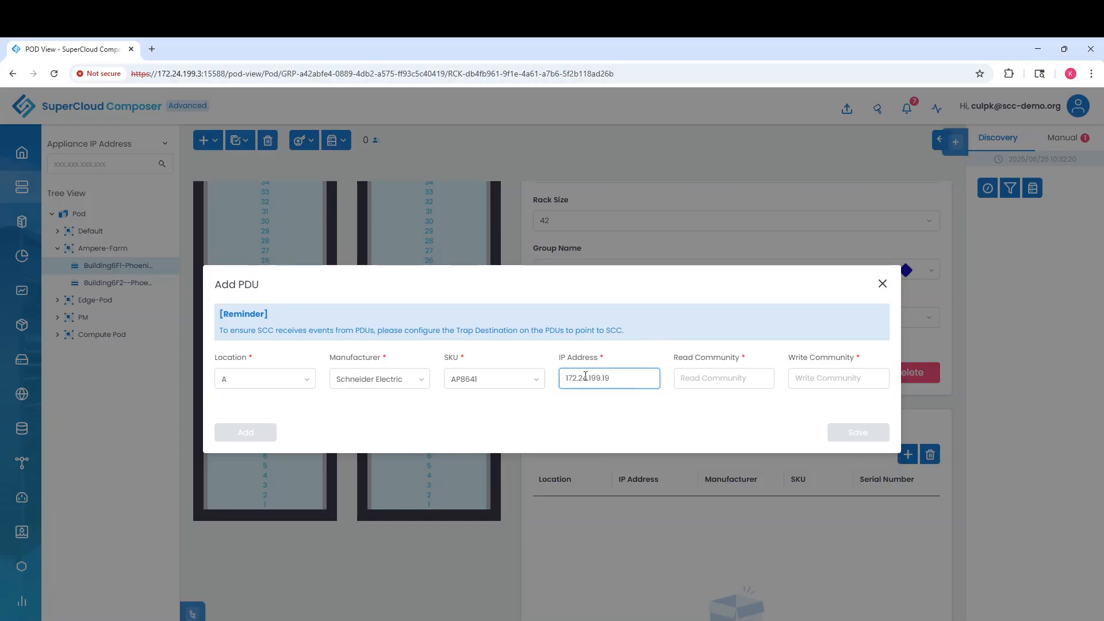
click(705, 380)
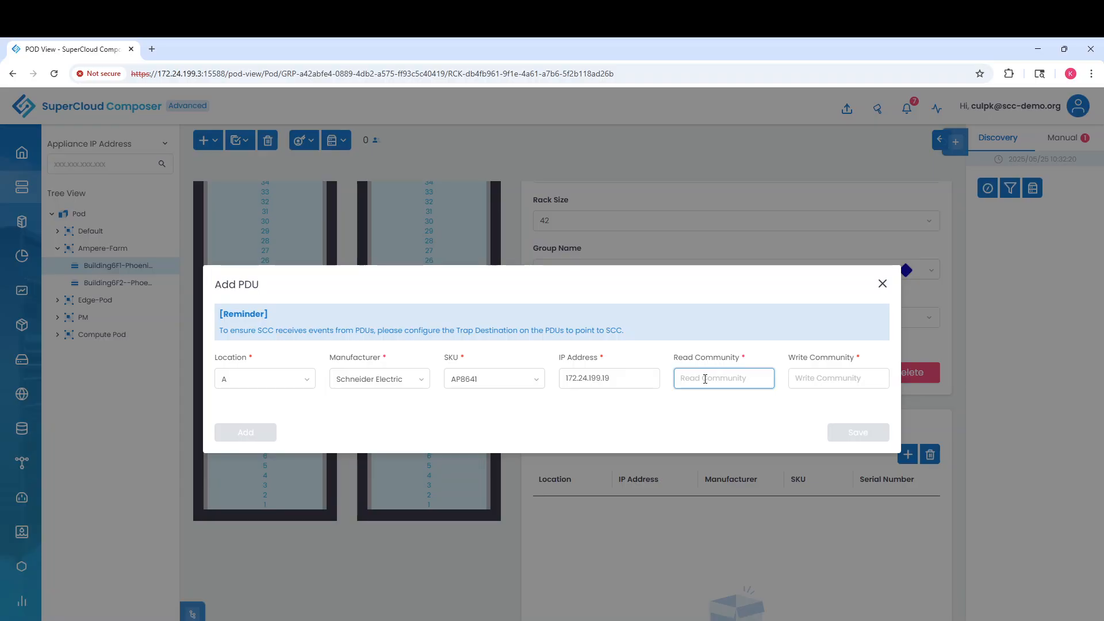
text(public)
click(815, 377)
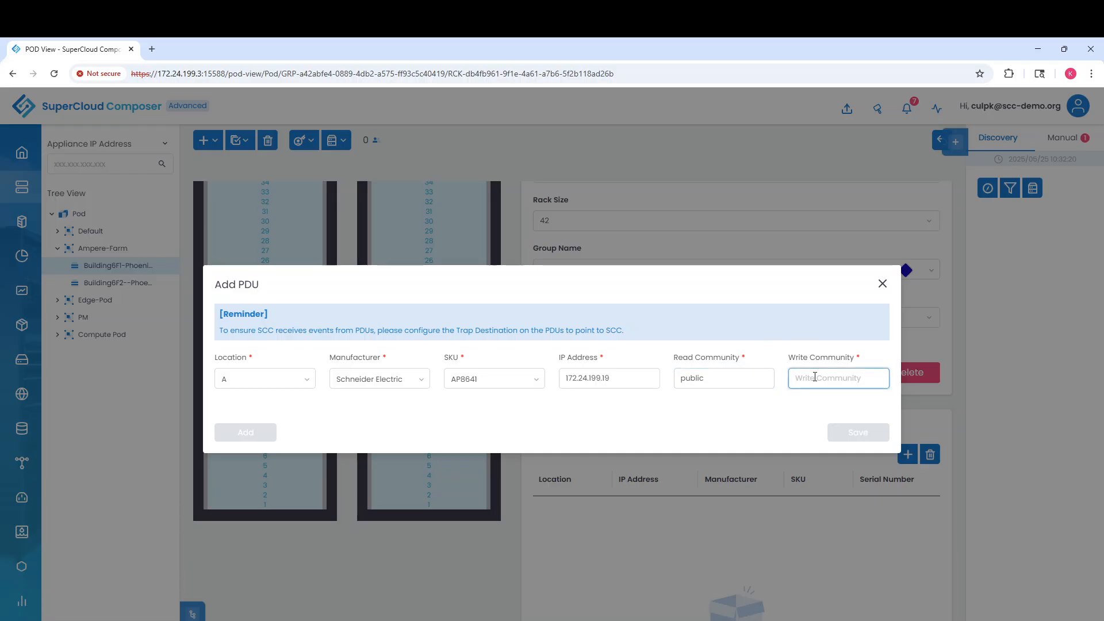
text(public)
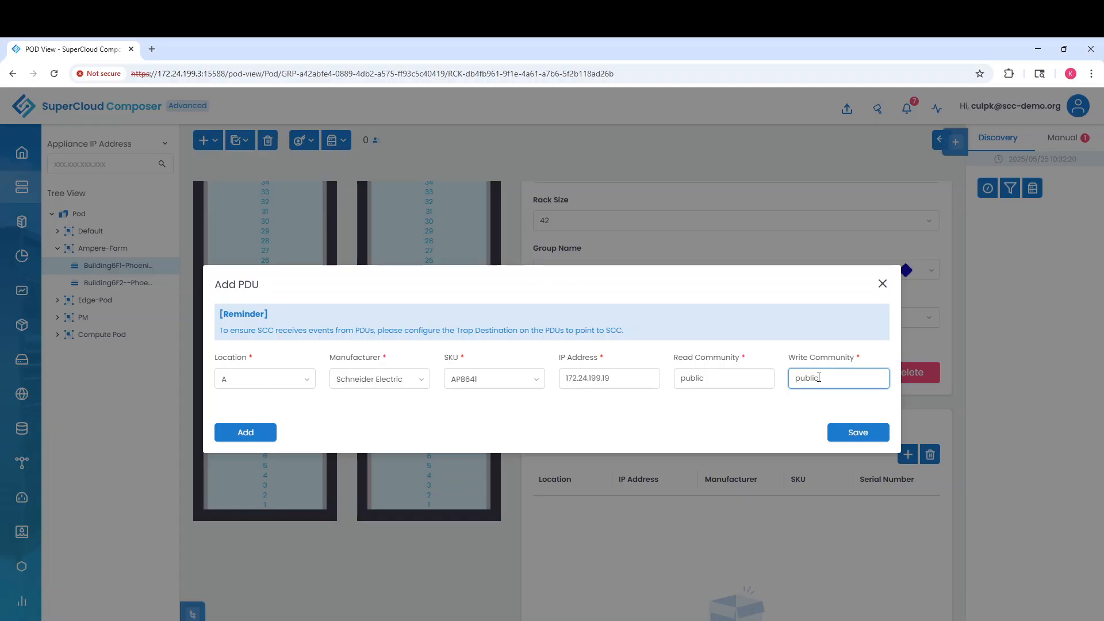
click(857, 432)
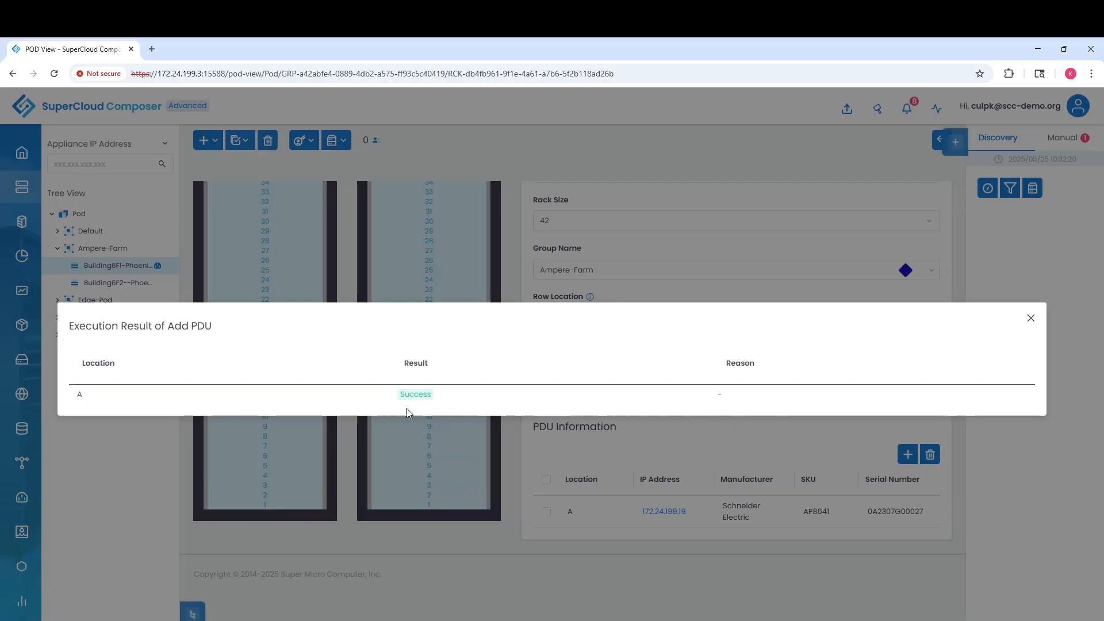
Close the Execution Result and scroll back up the Building6F1-Phoenix-DC rack page
click(1032, 318)
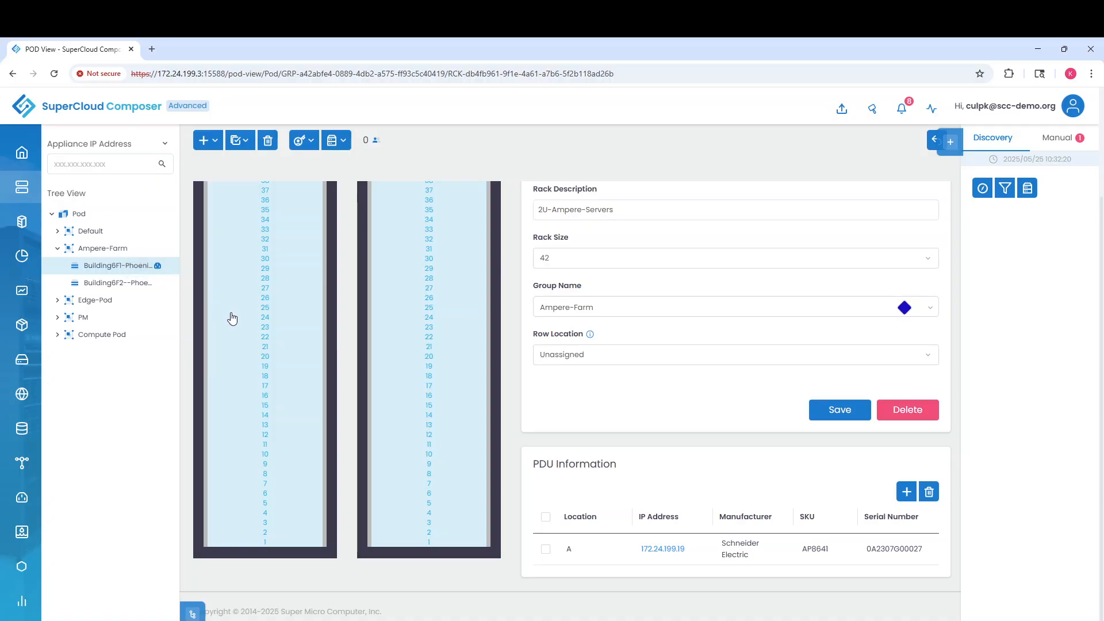
scroll(230, 320, up, 3)
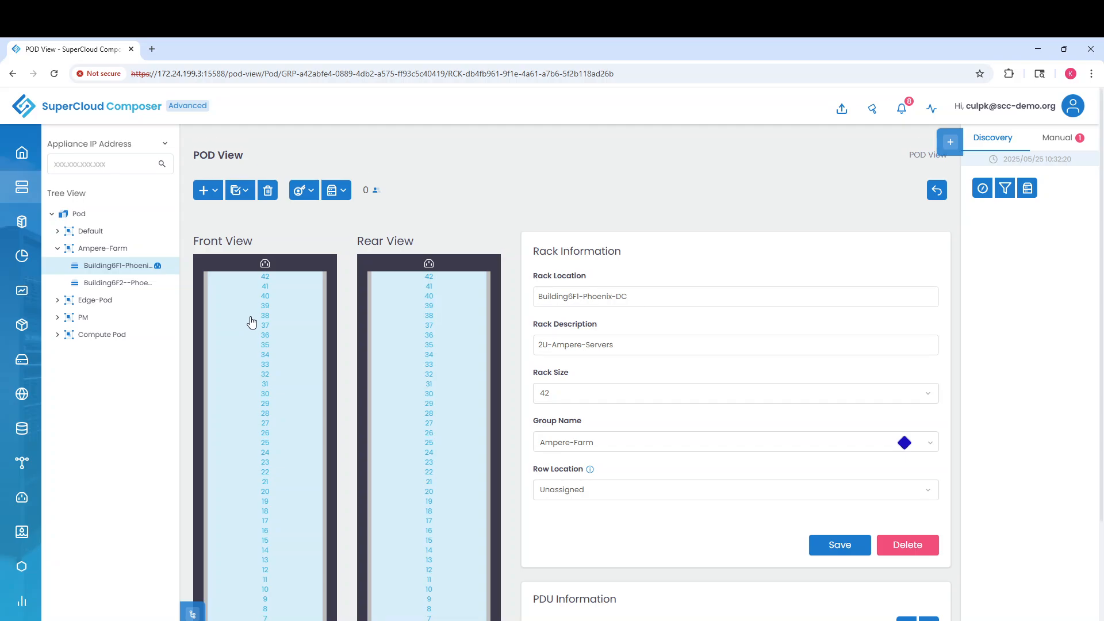
mouse_move(264, 265)
Verify PDU A at 172.24.199.19 under Ampere-Farm > Building6F1 in PDU Console, then return to POD View
mouse_move(24, 500)
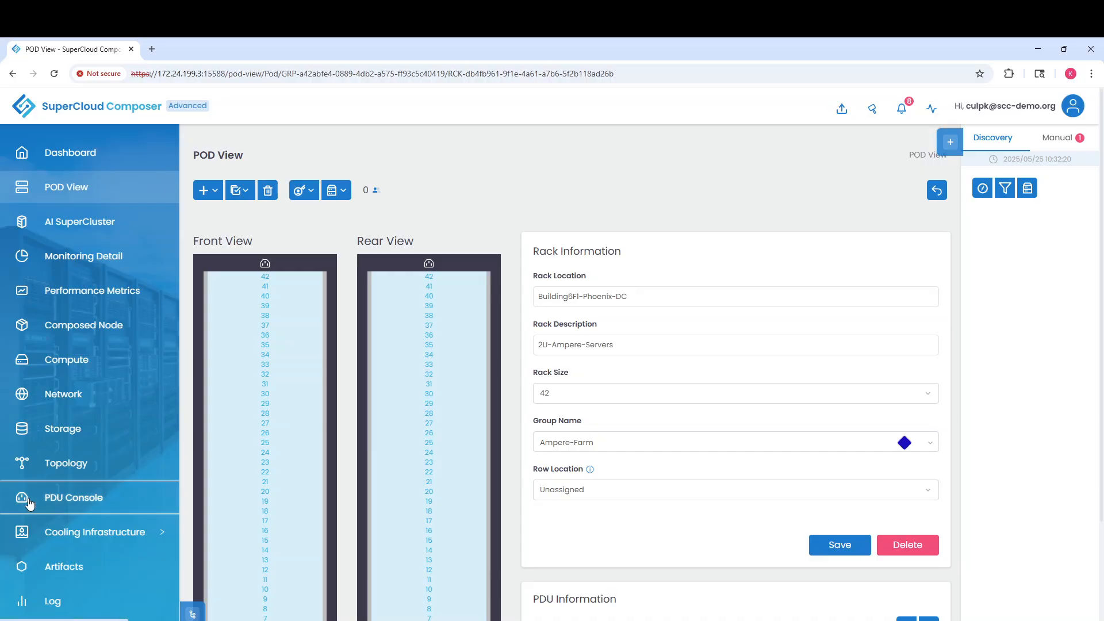
click(104, 485)
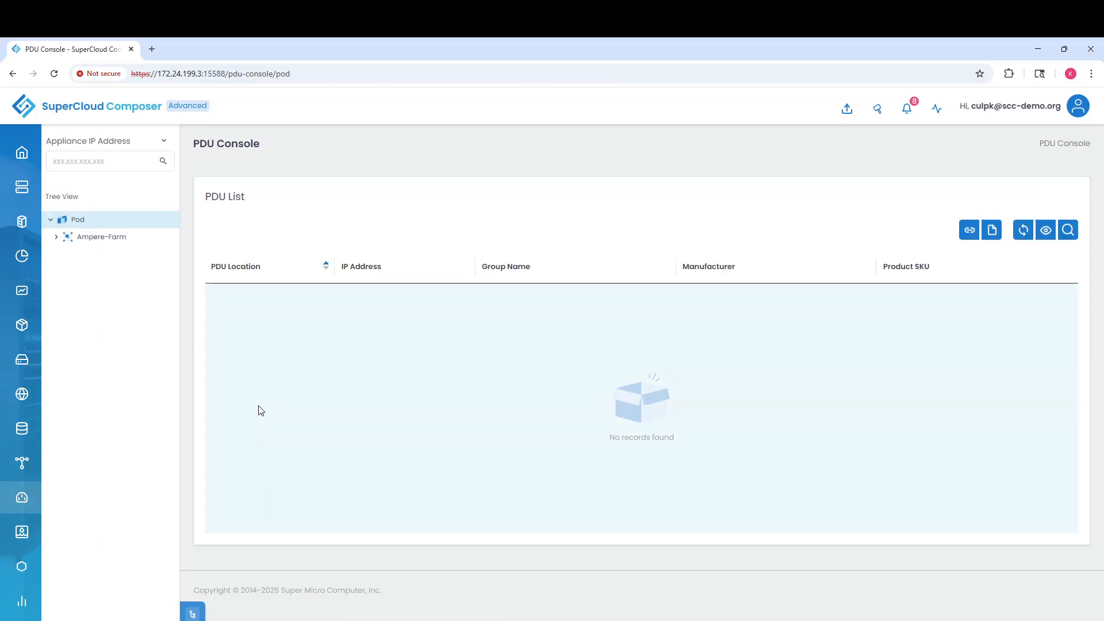
click(56, 238)
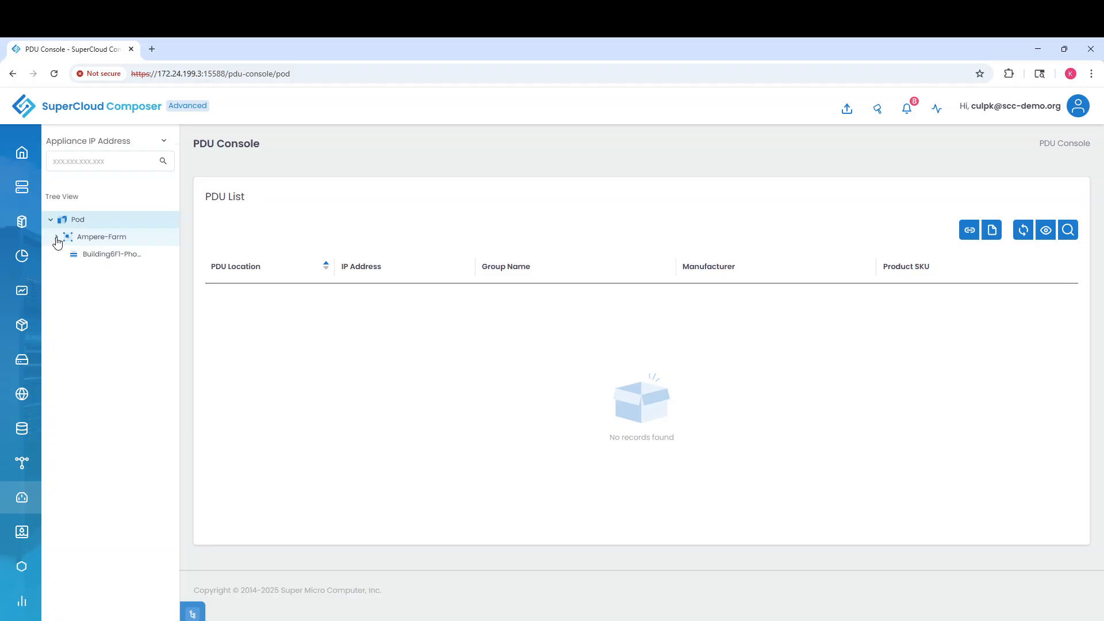
click(62, 253)
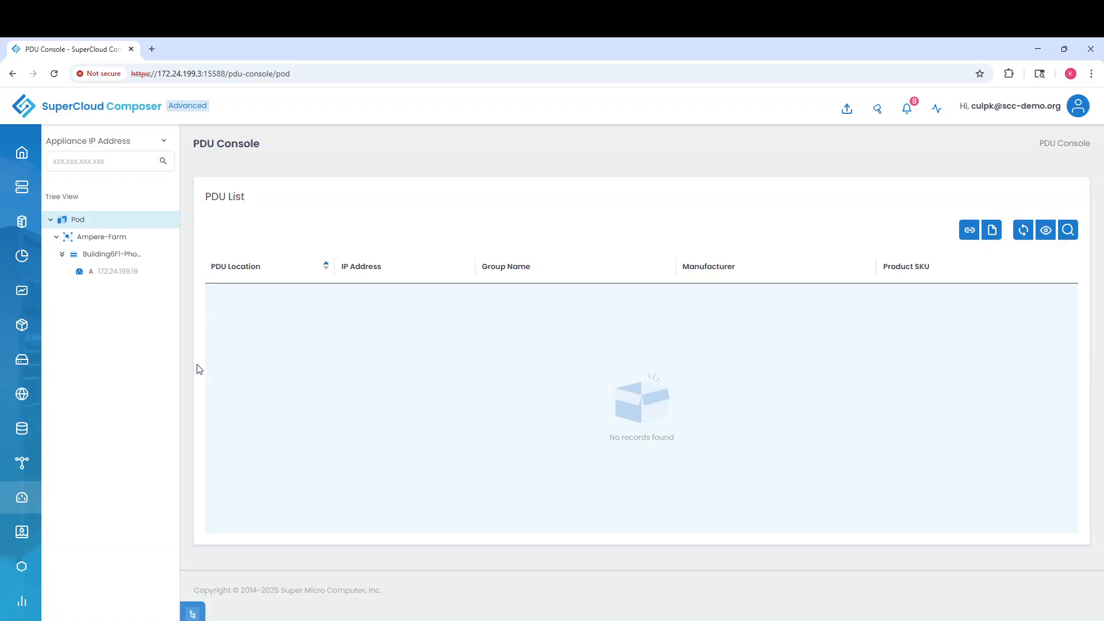
mouse_move(26, 364)
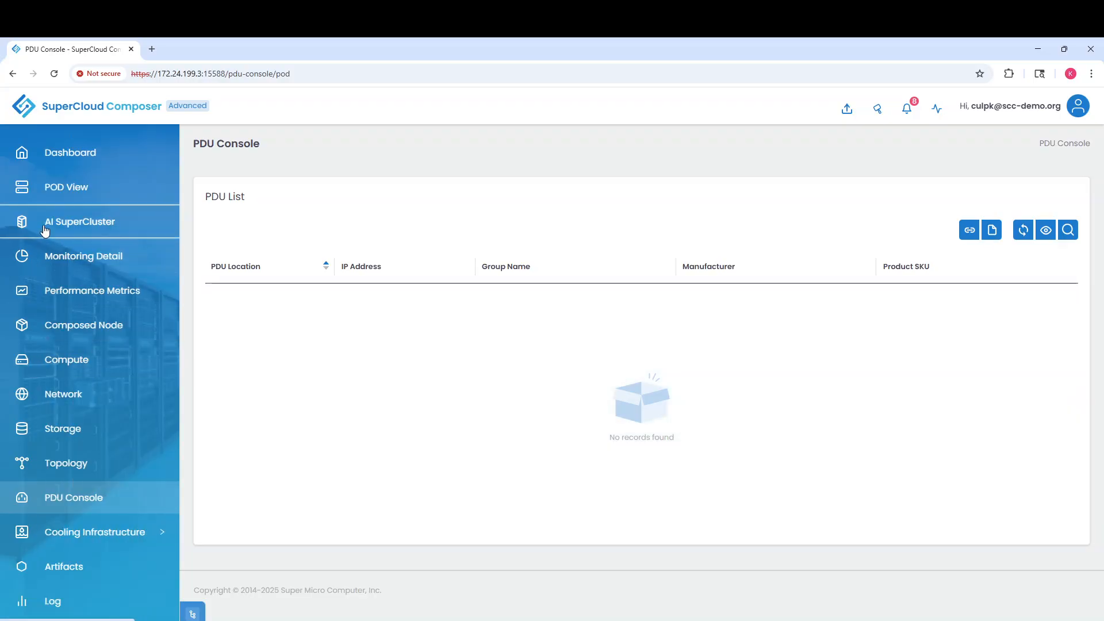
click(52, 196)
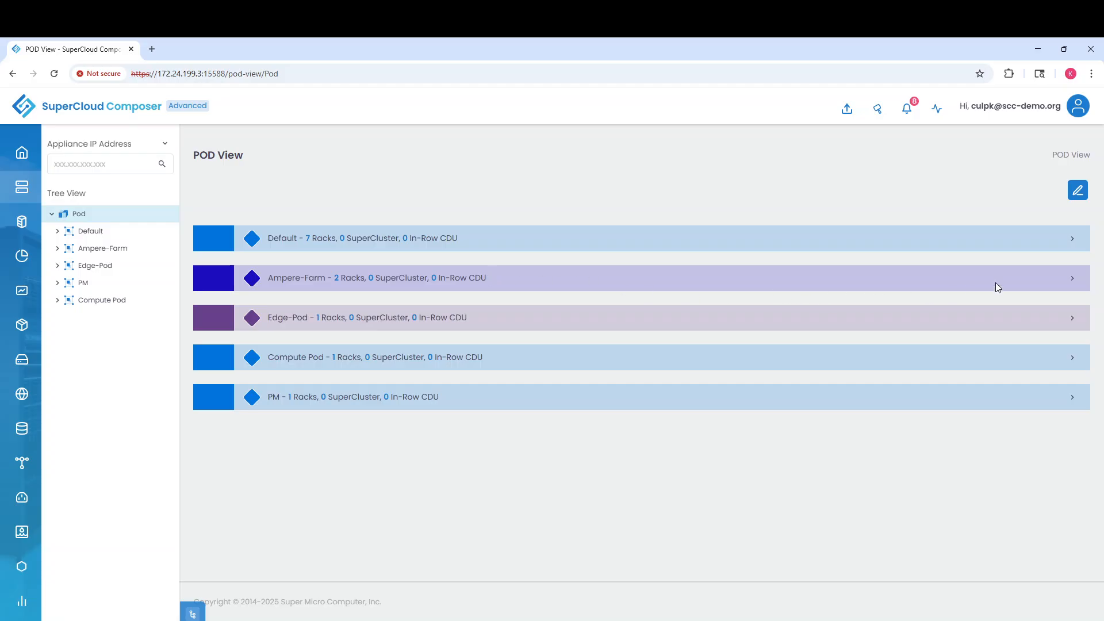
Expand Ampere-Farm and select Building6F1-Phoenix-DC to show its PDU at 172.24.199.19
click(1072, 278)
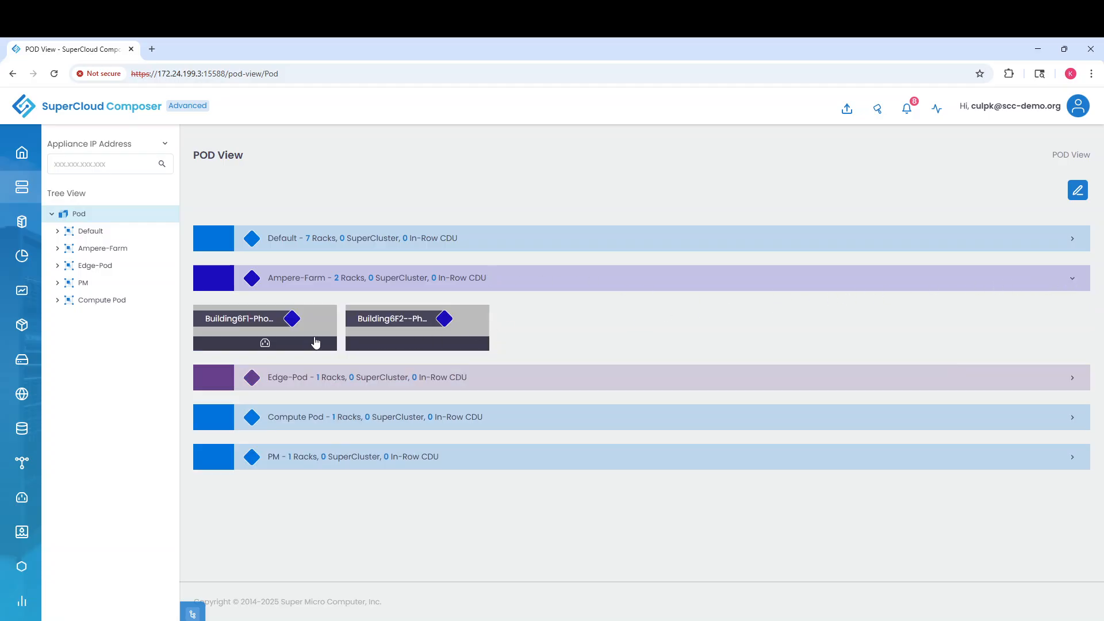
mouse_move(267, 346)
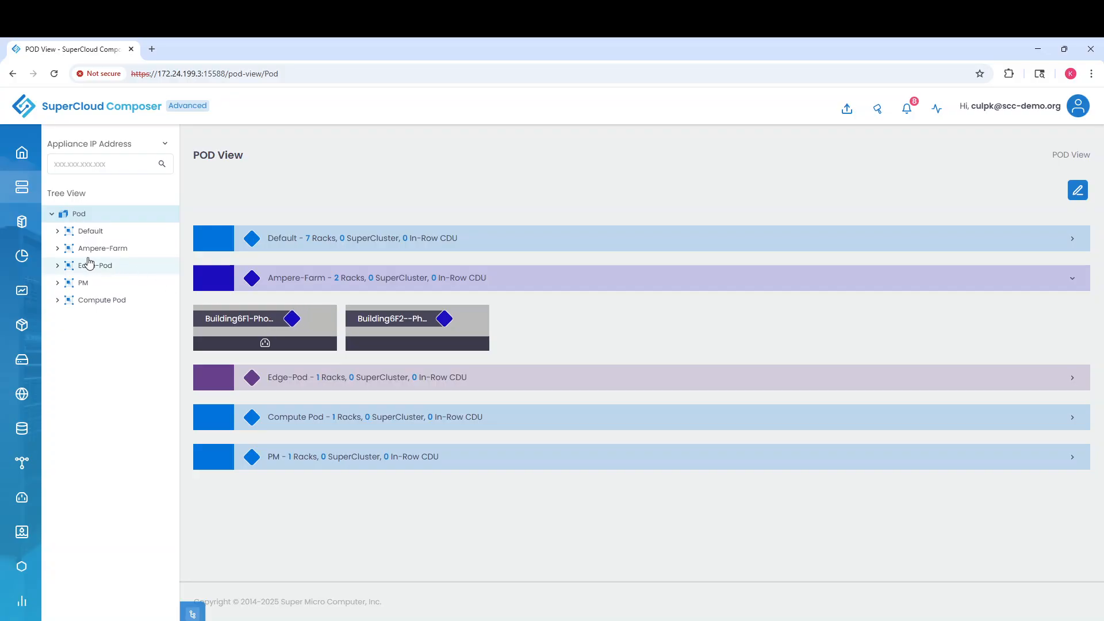
click(58, 249)
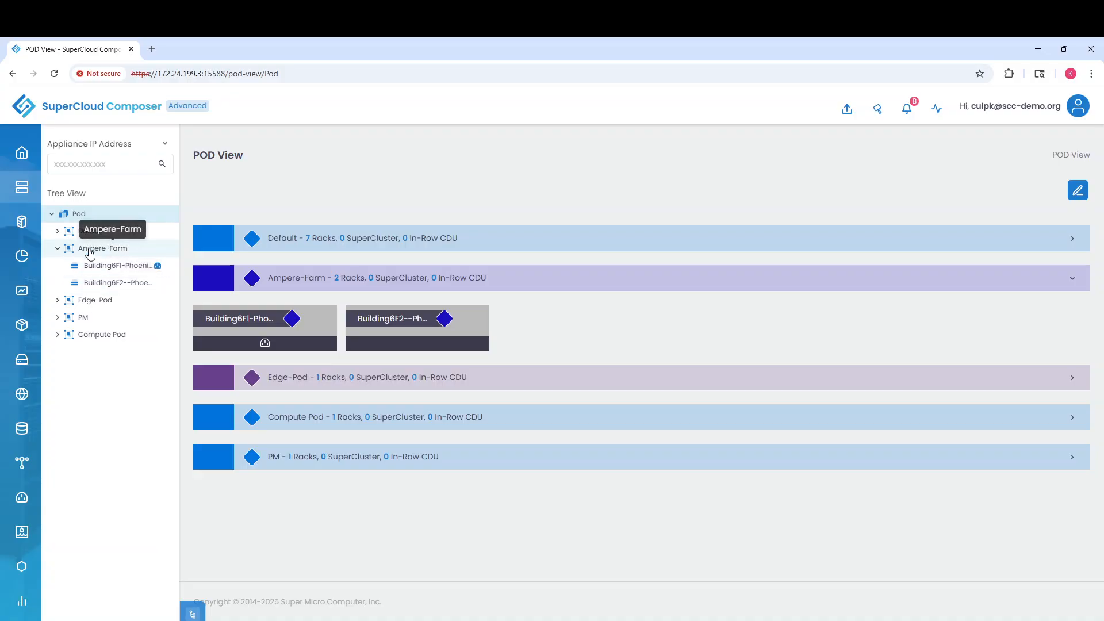
click(117, 267)
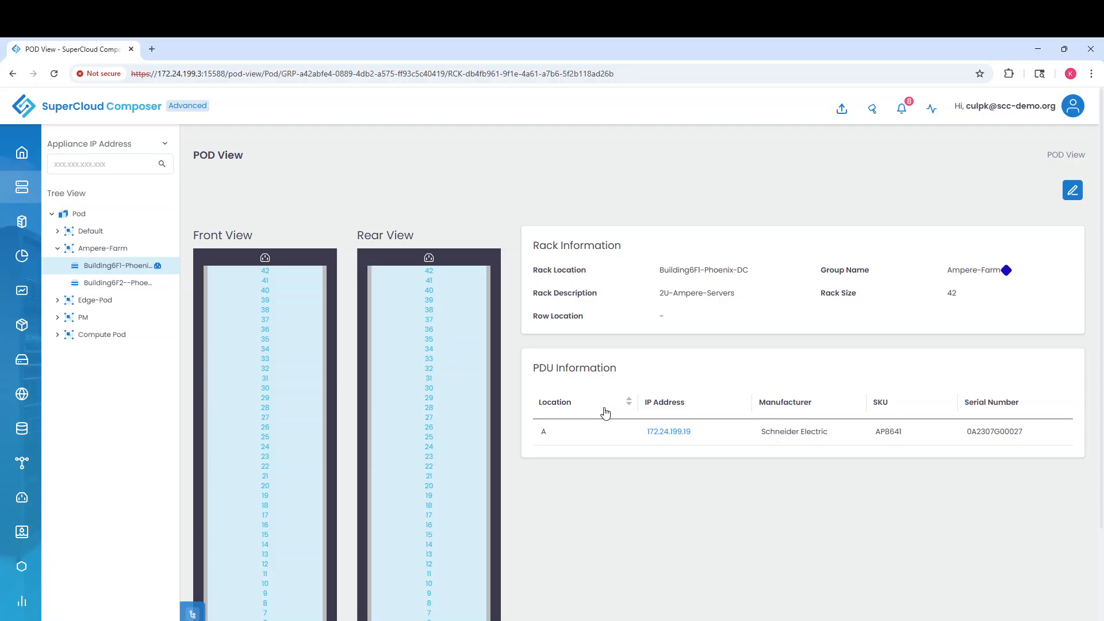
Select Building6F2--Phoenix-DC under Ampere-Farm to view its rack details
click(112, 284)
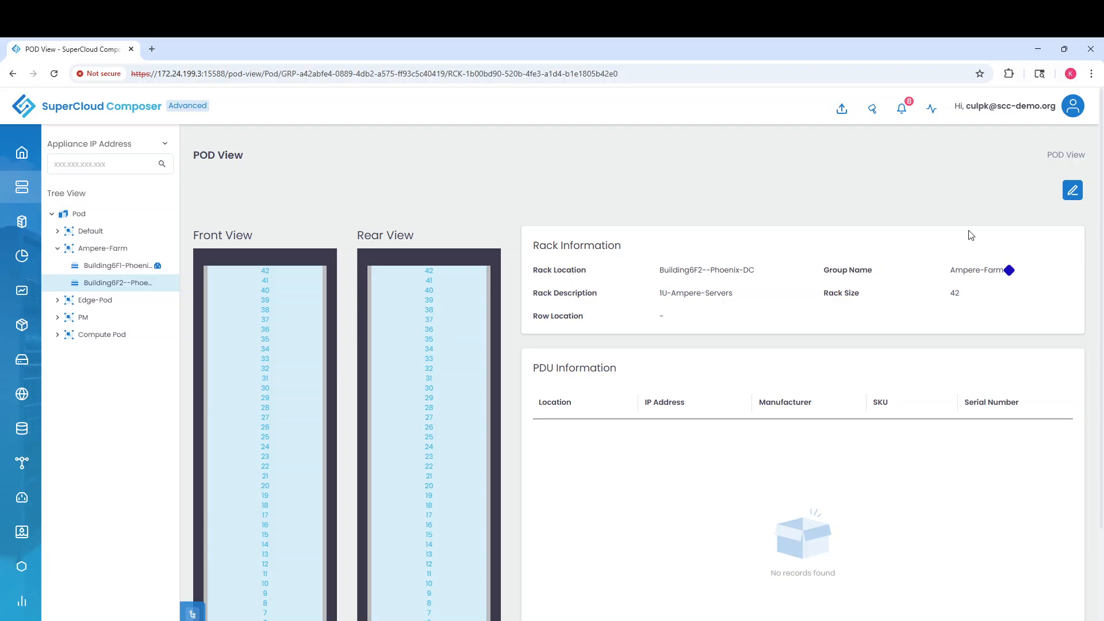
Switch the Building6F2--Phoenix-DC rack page into Edit Mode with the pencil button
click(1072, 190)
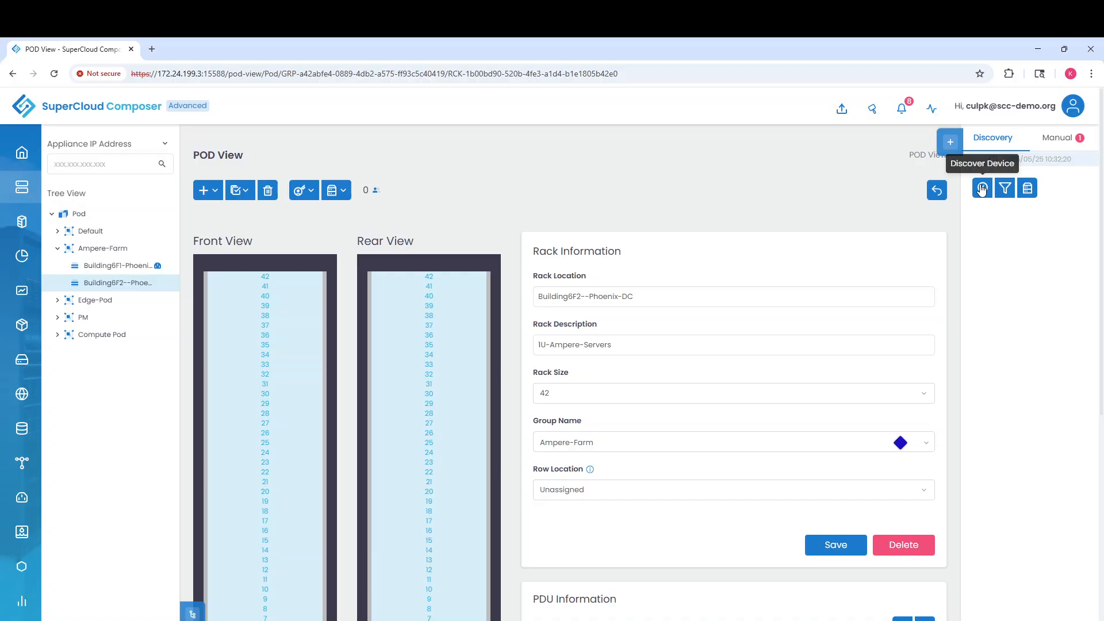
Start a device discovery with IP range 172.24.199.39 to 39
click(982, 188)
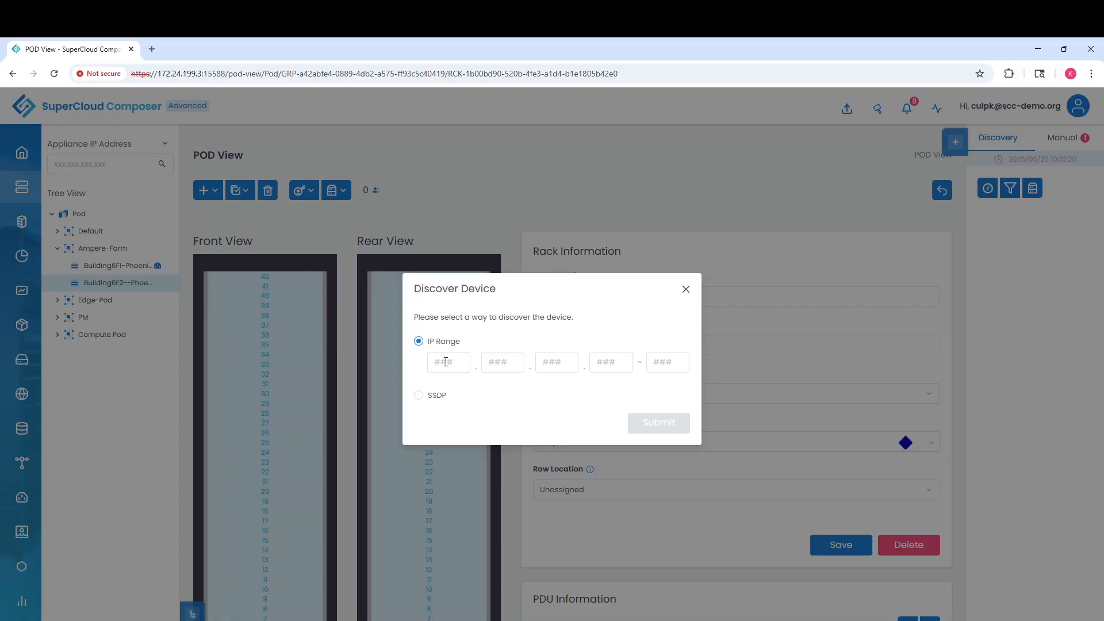
click(445, 361)
text(17224)
key(period)
text(199.)
text(39)
click(669, 362)
text(39)
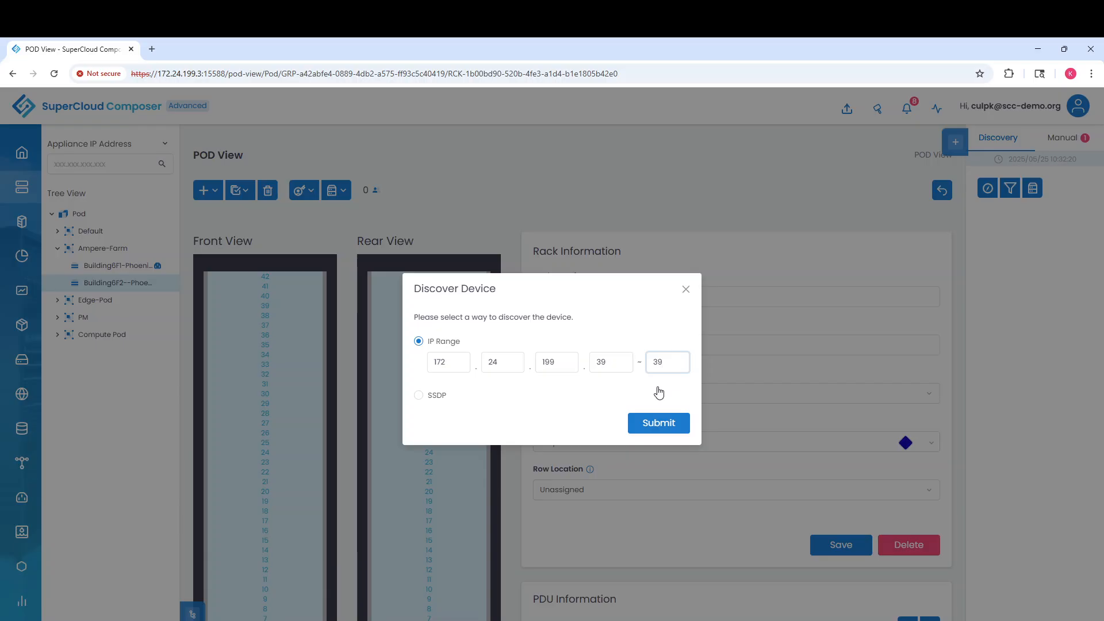
Submit discovery for 172.24.199.39 and wait for the ARS-210ME-FNR to appear in Discovery
click(654, 426)
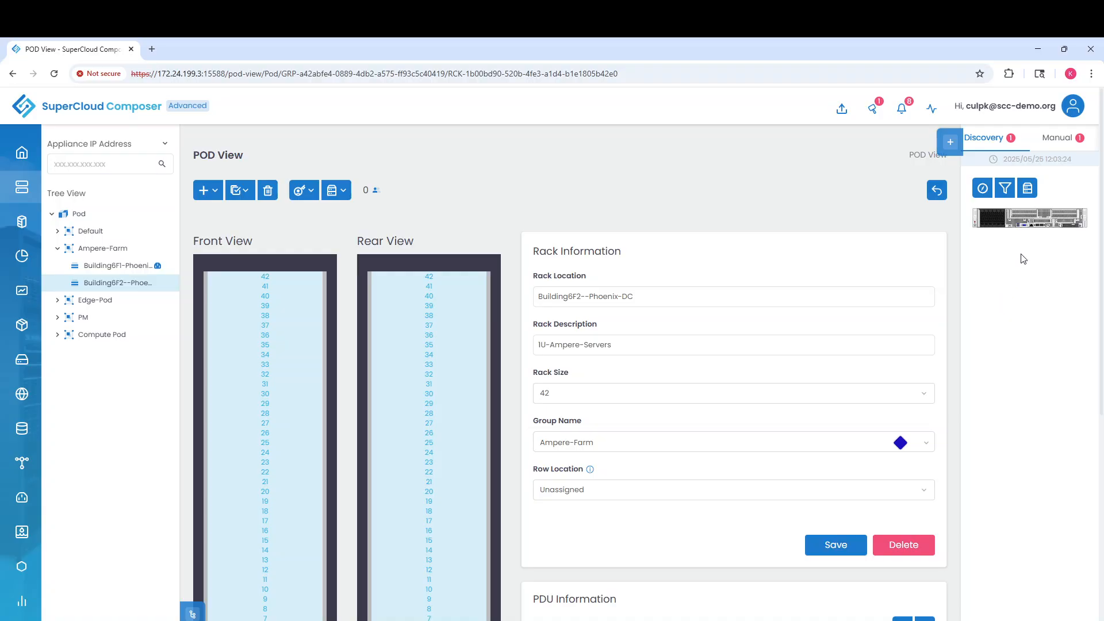
mouse_move(1018, 225)
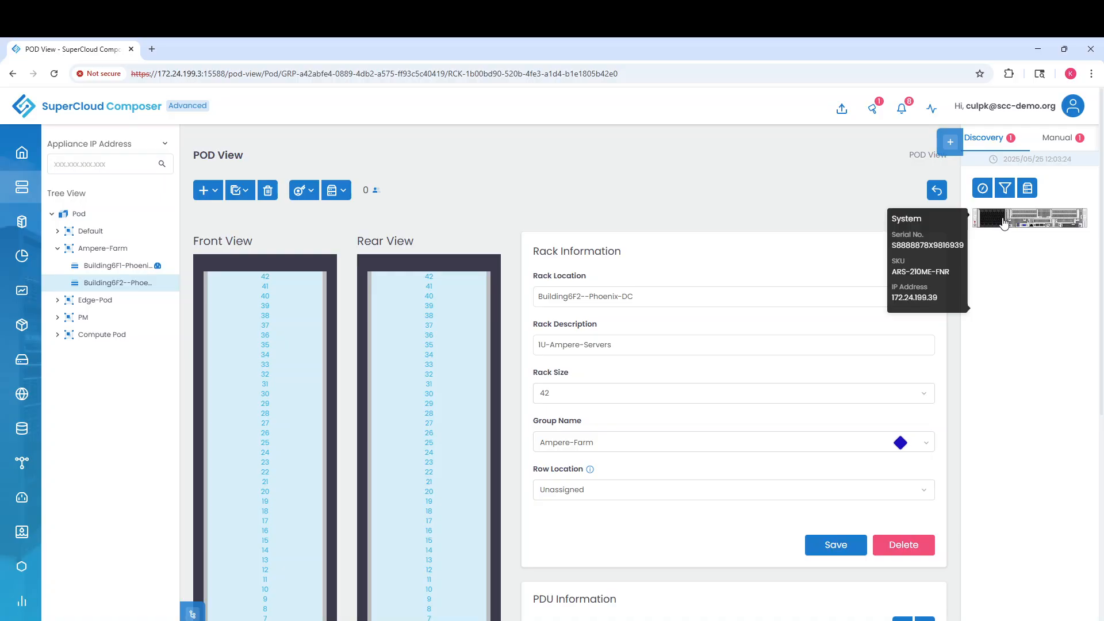
Open the System Configuration of the discovered 2U ARS-210ME-FNR server
click(1003, 222)
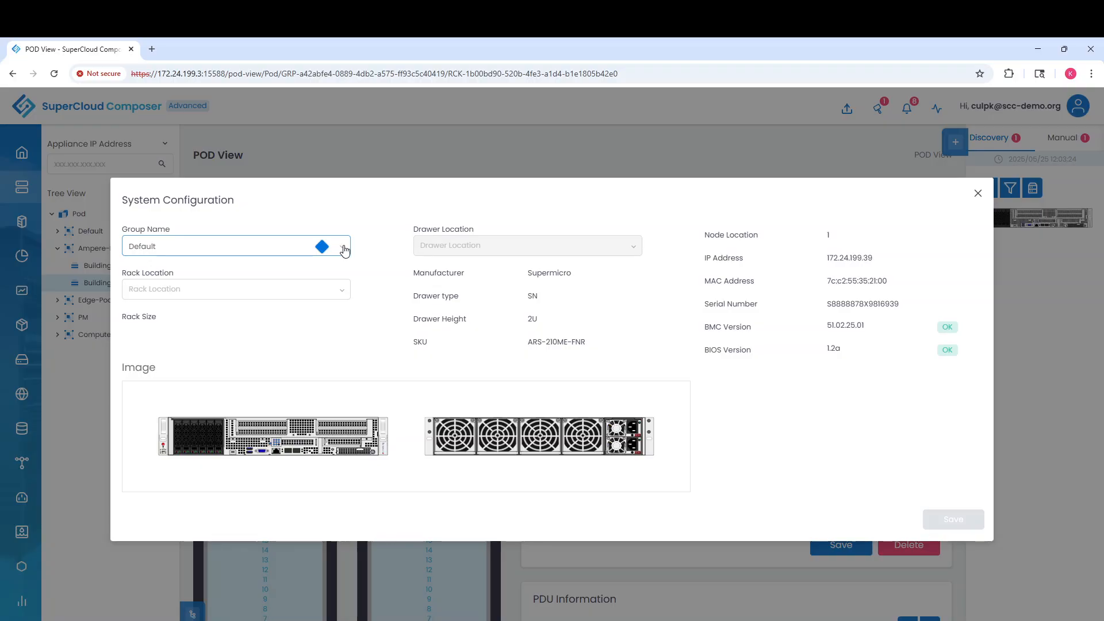
Assign the ARS-210ME-FNR to Ampere-Farm, rack Building6F1-Phoenix-DC, drawer 1, and save
click(343, 293)
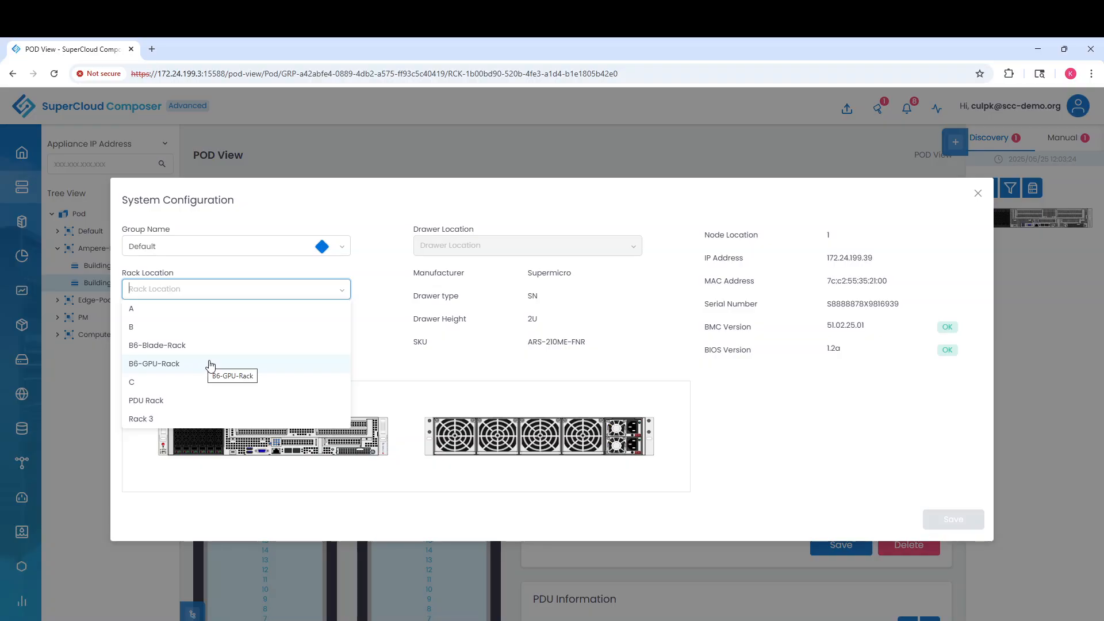
click(187, 248)
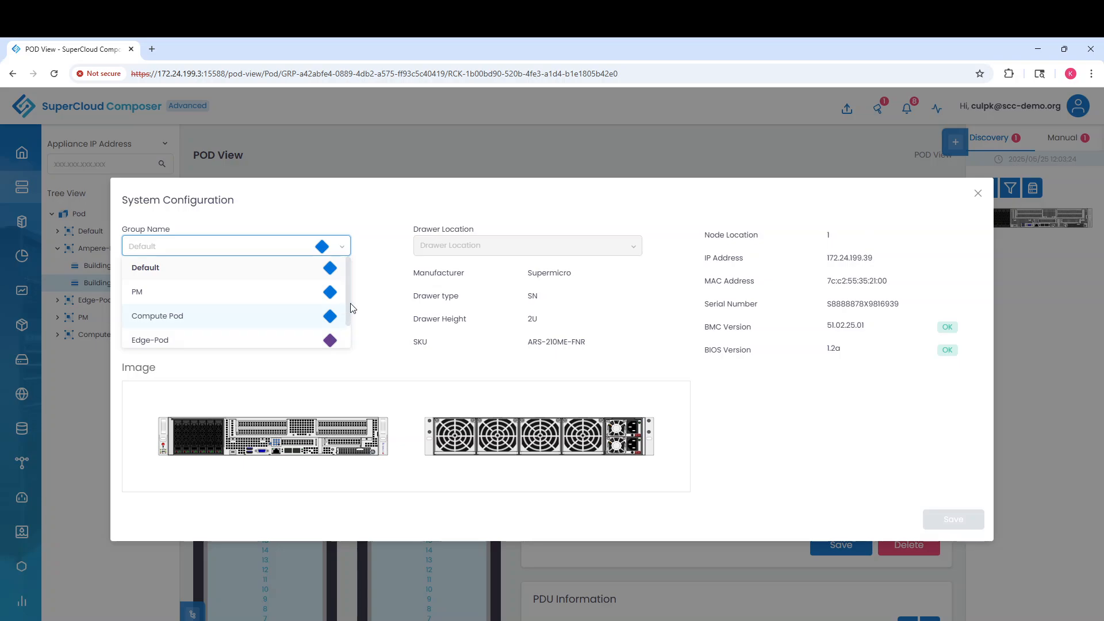
drag(347, 302, 347, 326)
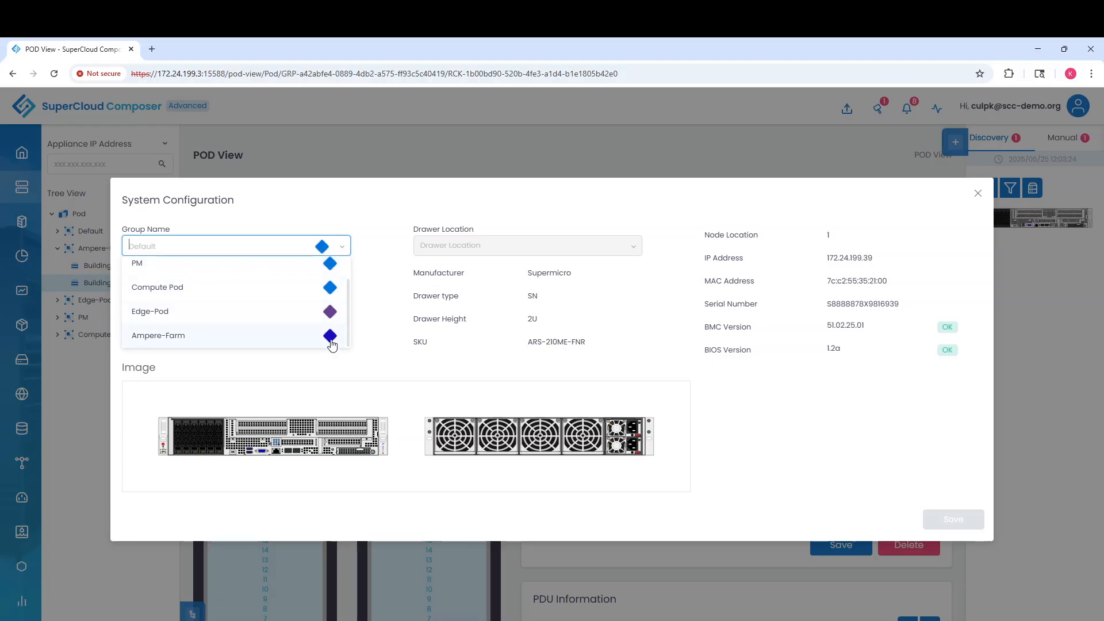
click(169, 341)
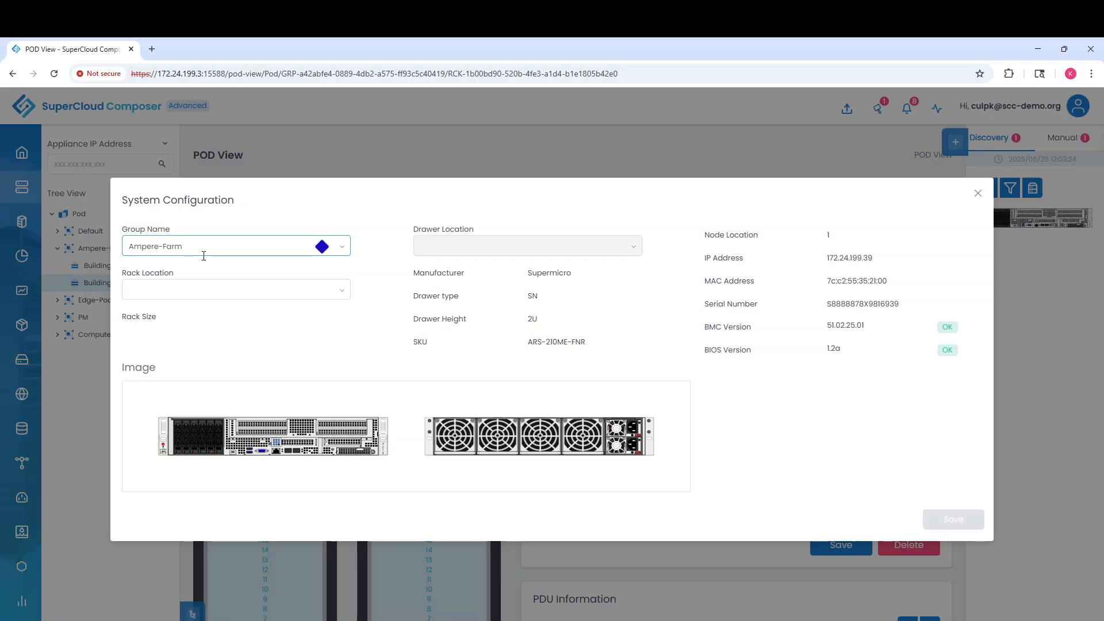
click(197, 288)
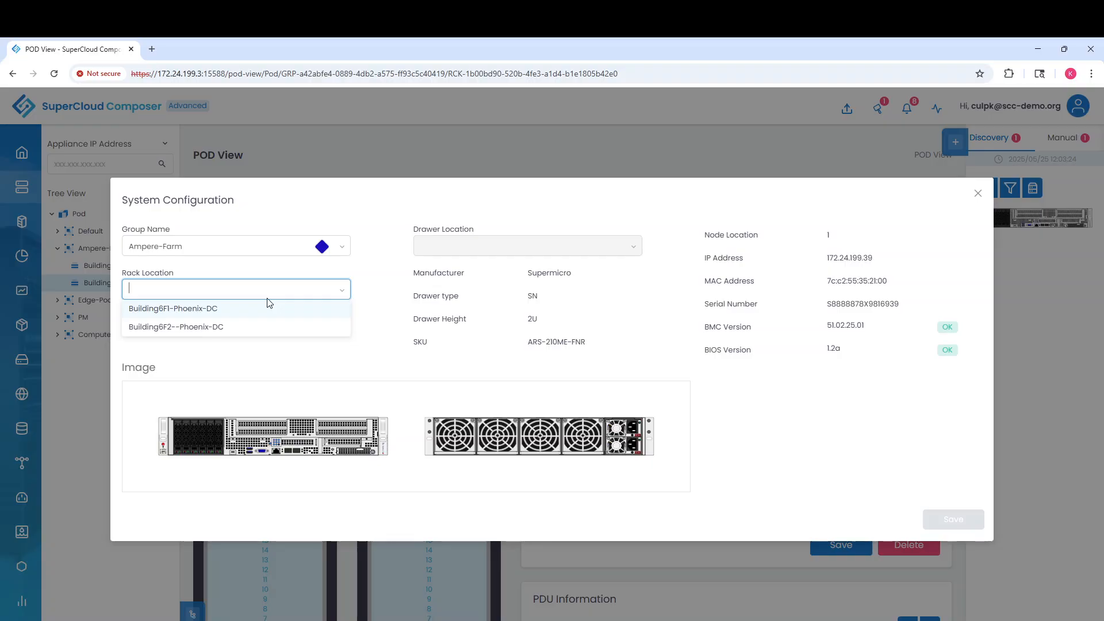
click(233, 308)
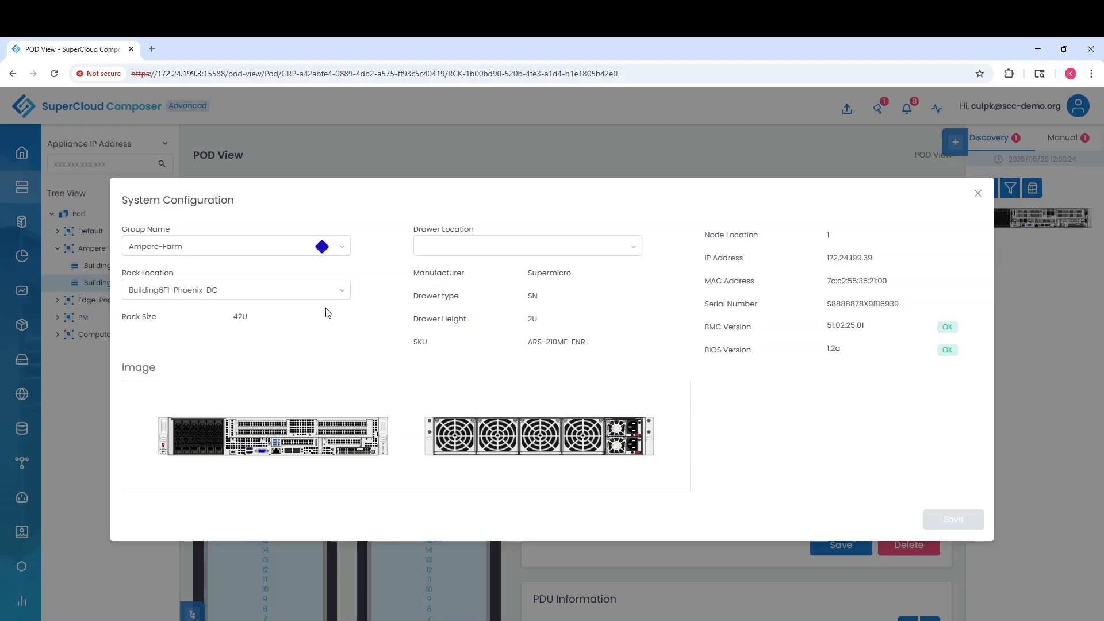
click(449, 248)
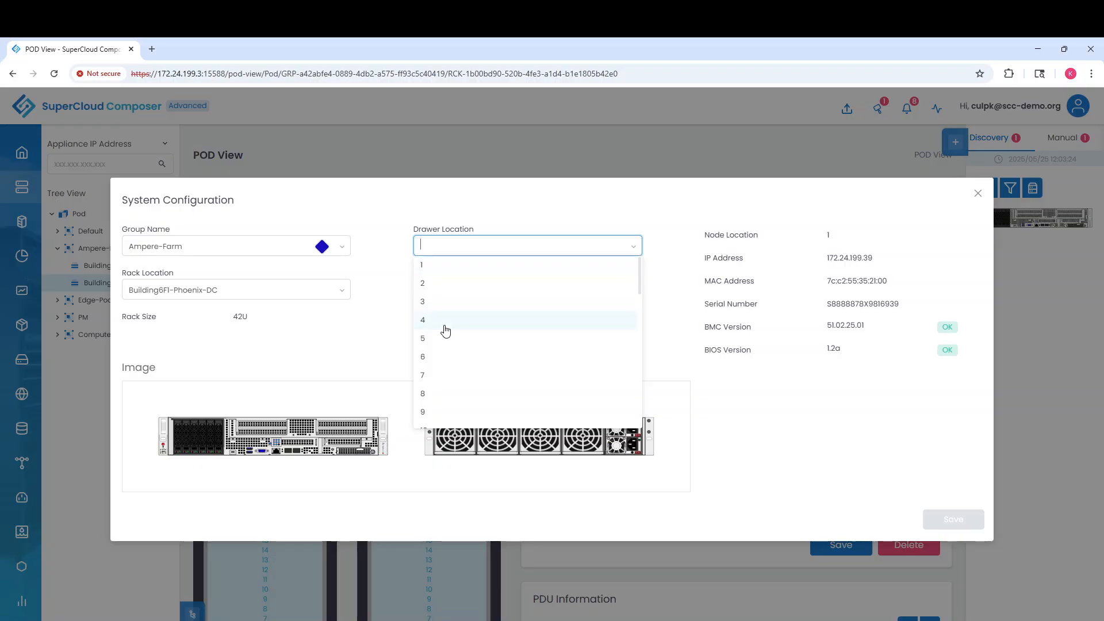
click(436, 272)
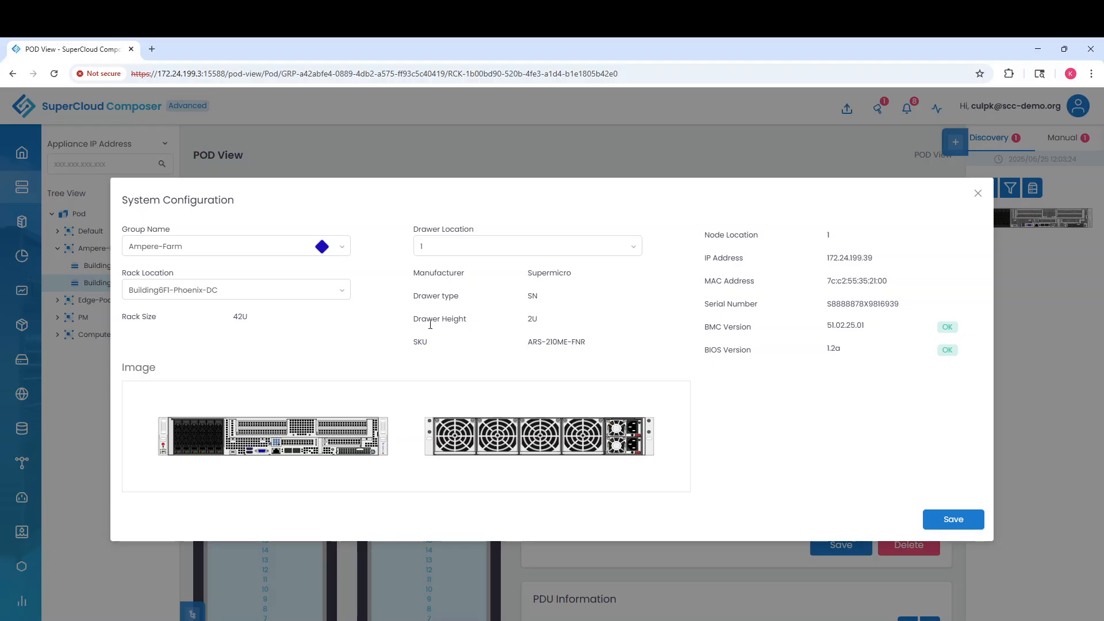
click(962, 520)
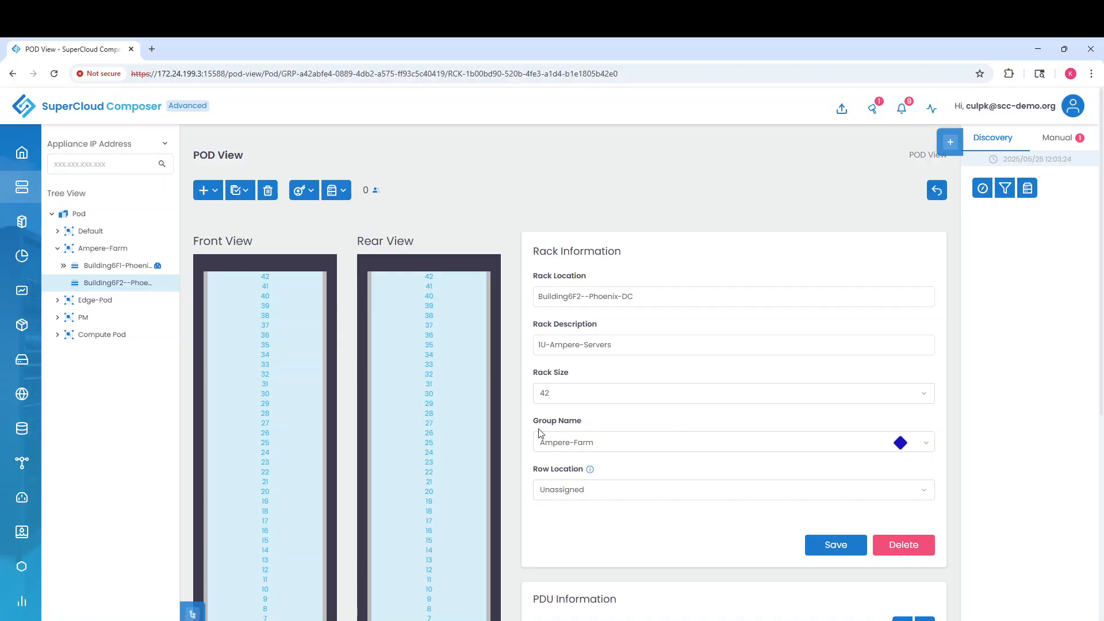
Expand rack Building6F1-Phoenix-DC and drawer 1 to show the 172.24.199.39 server's System Information
click(62, 268)
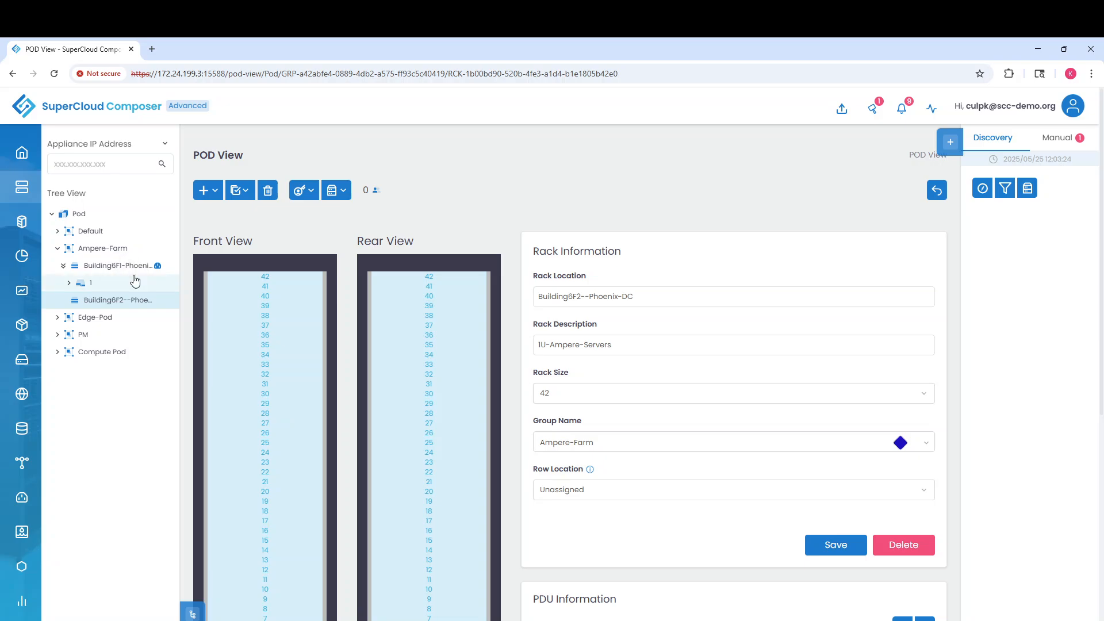
click(104, 268)
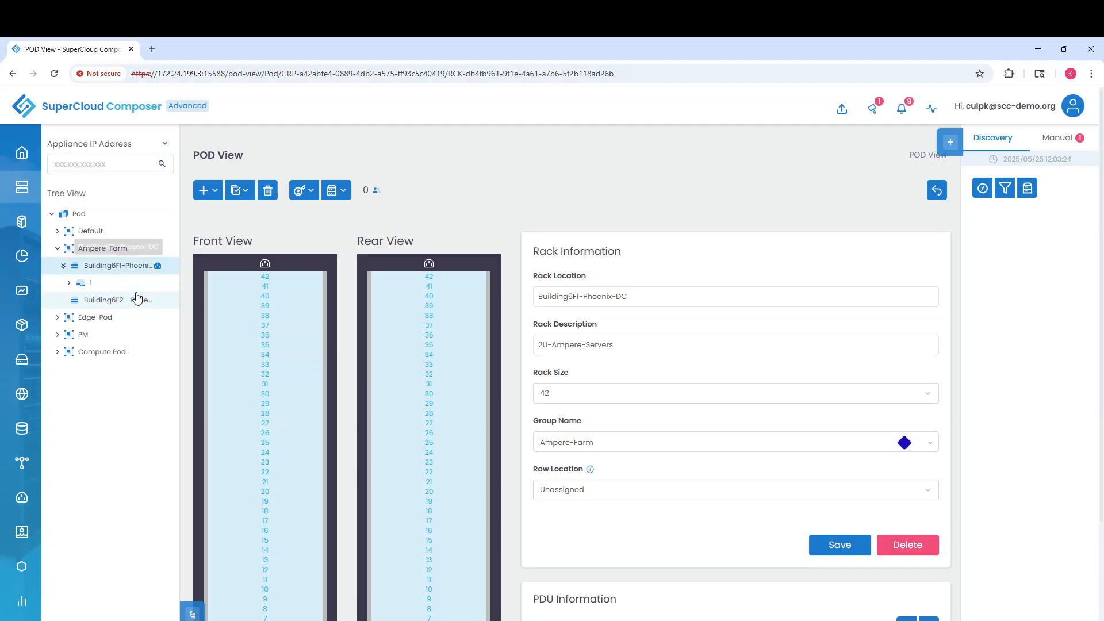
click(575, 353)
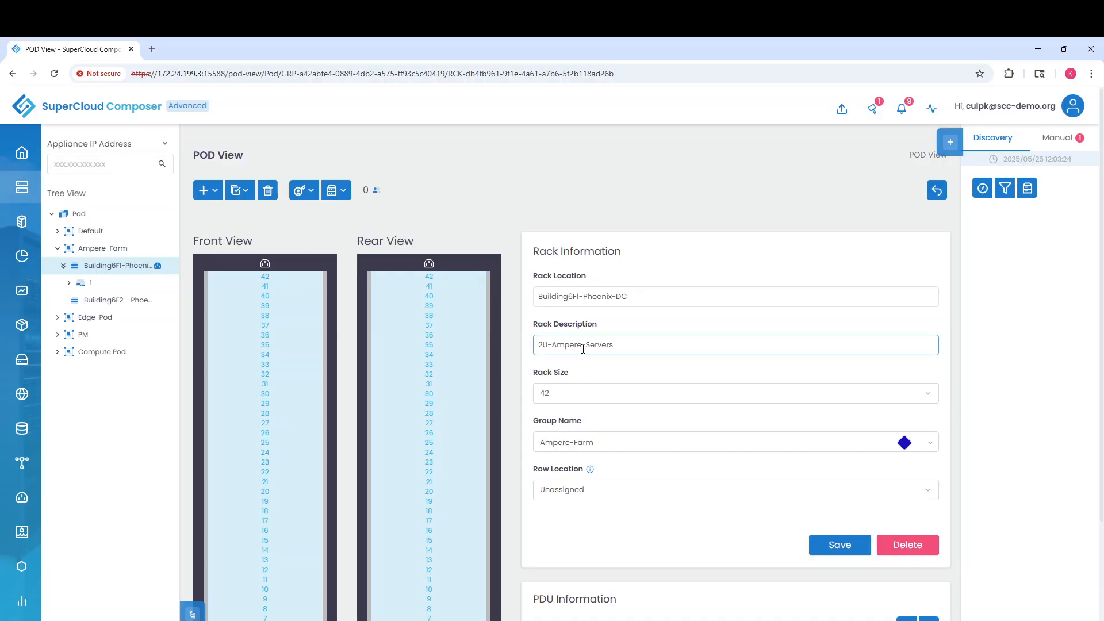
click(69, 283)
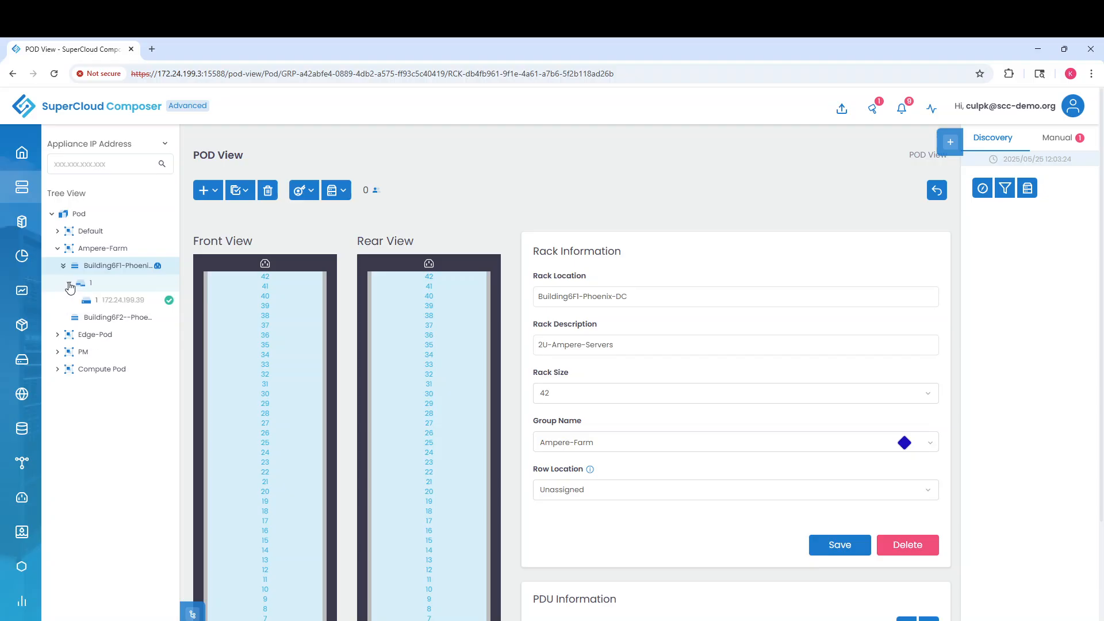
click(119, 300)
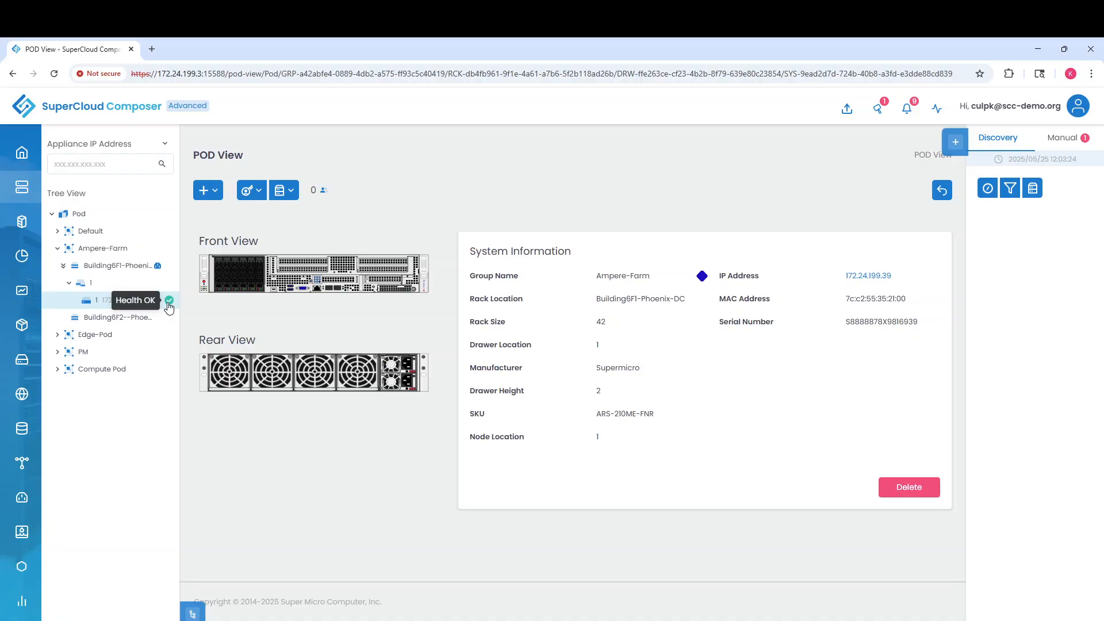
Select drawer 1 in the tree, then bring up the Discover Device dialog
click(85, 283)
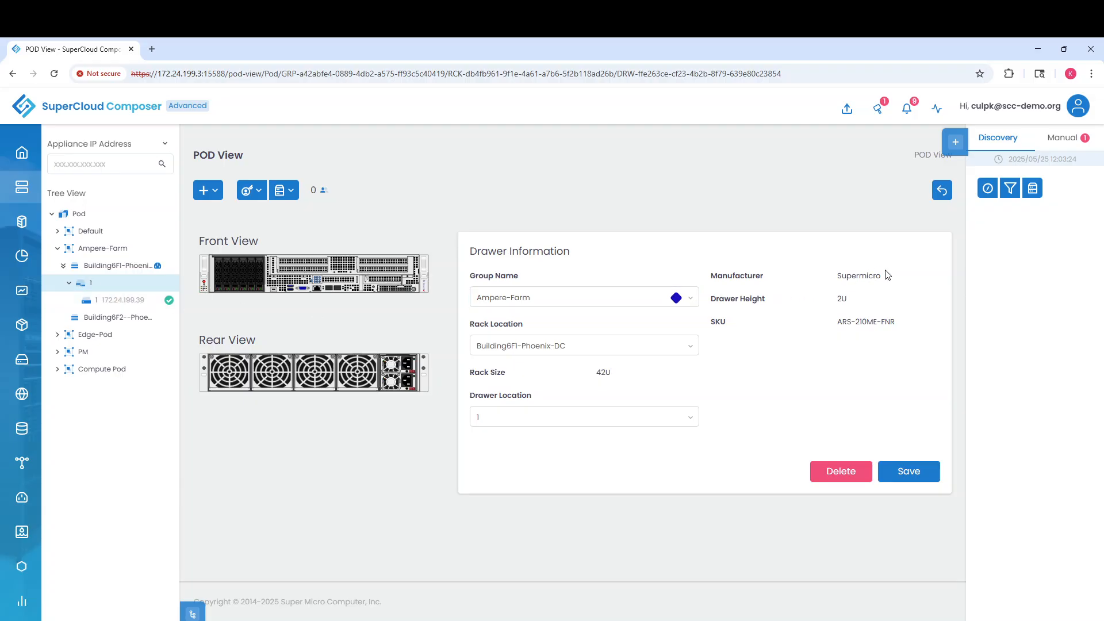
click(984, 187)
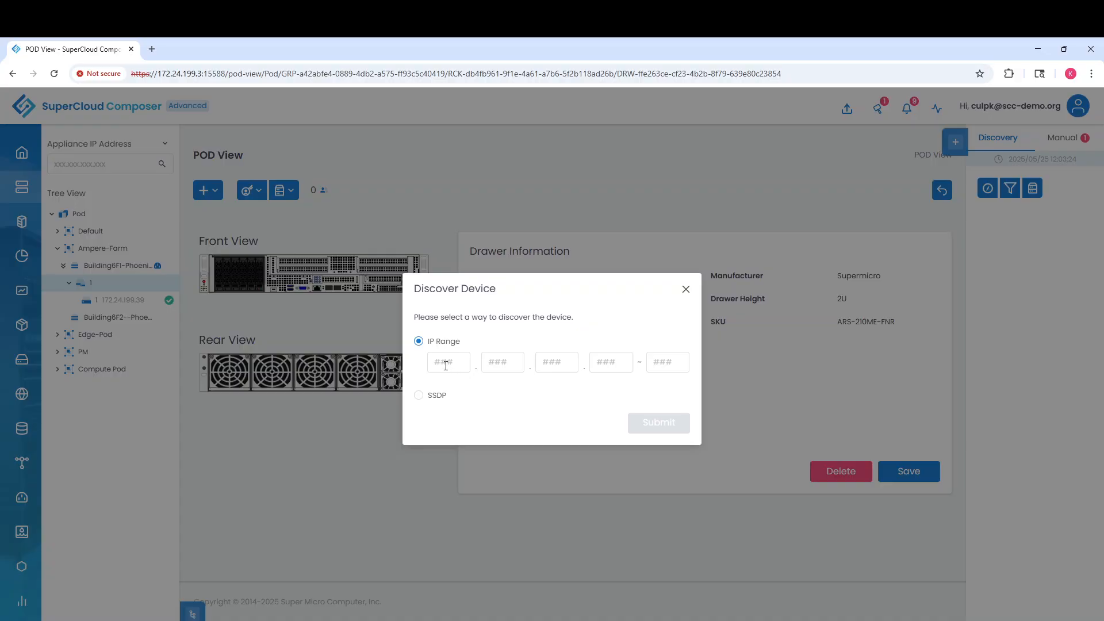
Enter IP range 172.24.199.121 with end 121 and submit the discovery
click(446, 365)
text(172)
key(Tab)
text(24)
key(Tab)
text(199)
key(Tab)
text(121)
click(652, 360)
text(121)
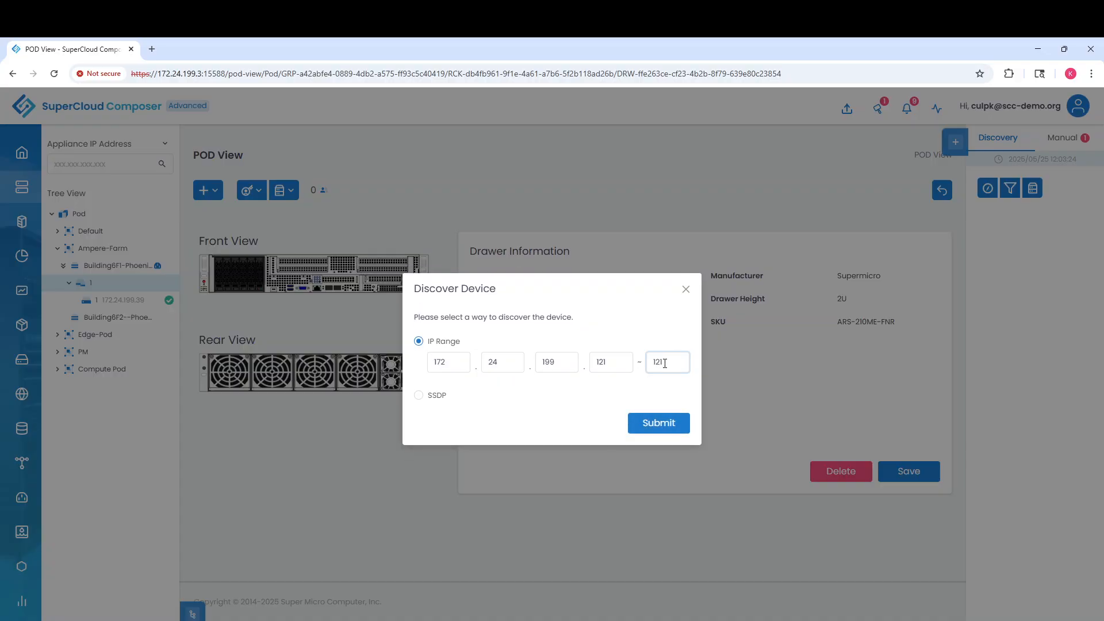
click(669, 425)
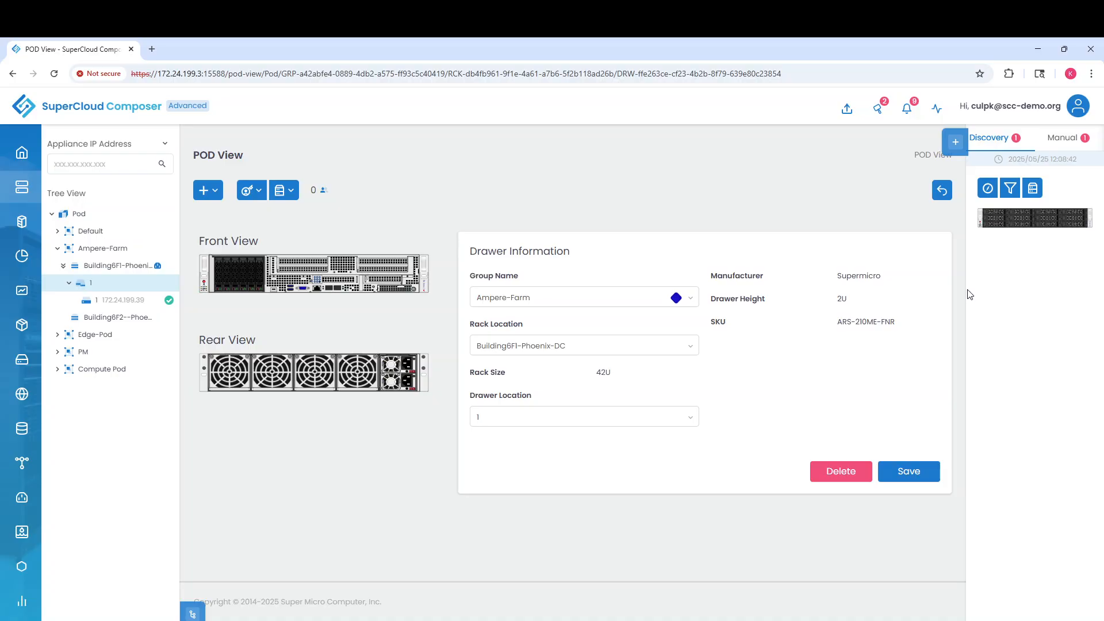
Open System Configuration for the ARS-520M-NRL discovered at 172.24.199.121
click(1019, 224)
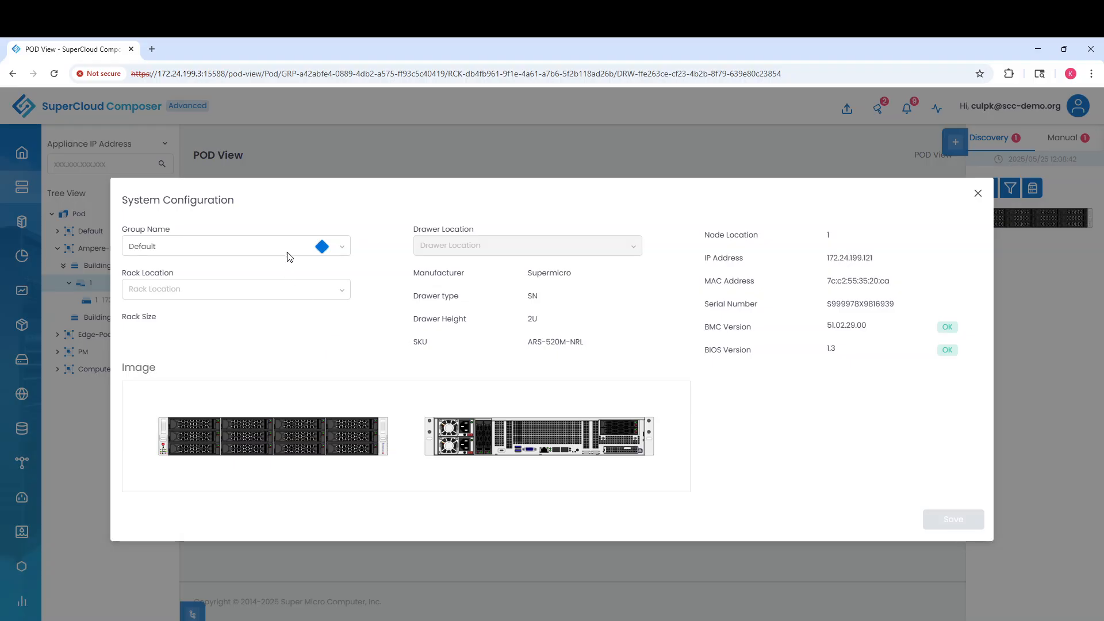
Assign the ARS-520M-NRL to Ampere-Farm, rack Building6F1-Phoenix-DC, drawer 3, and save
click(342, 248)
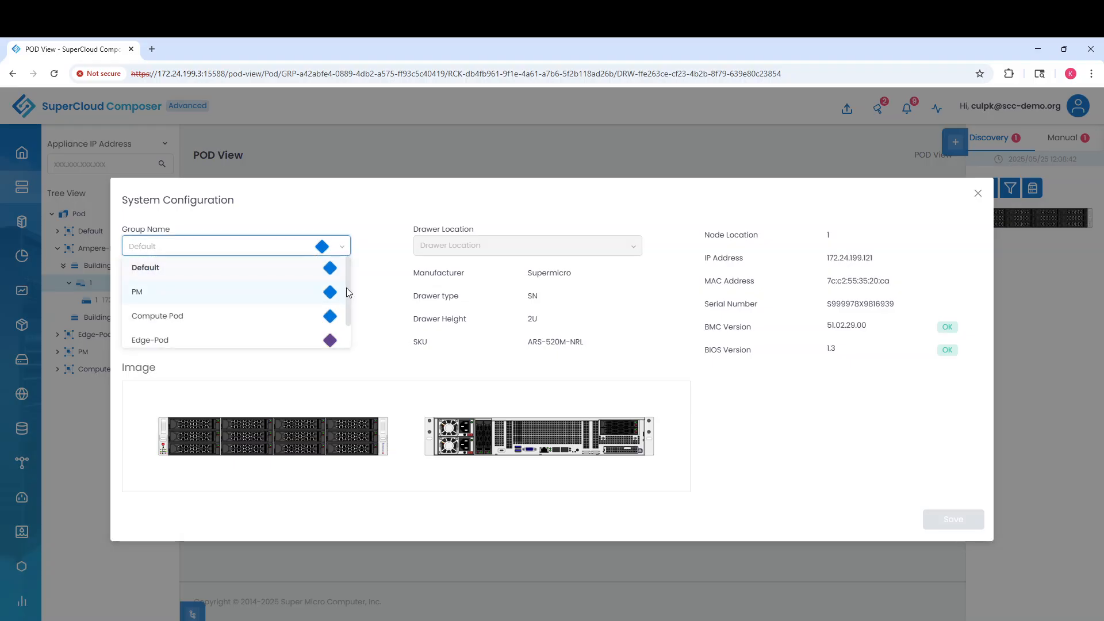
drag(346, 287, 346, 319)
click(207, 338)
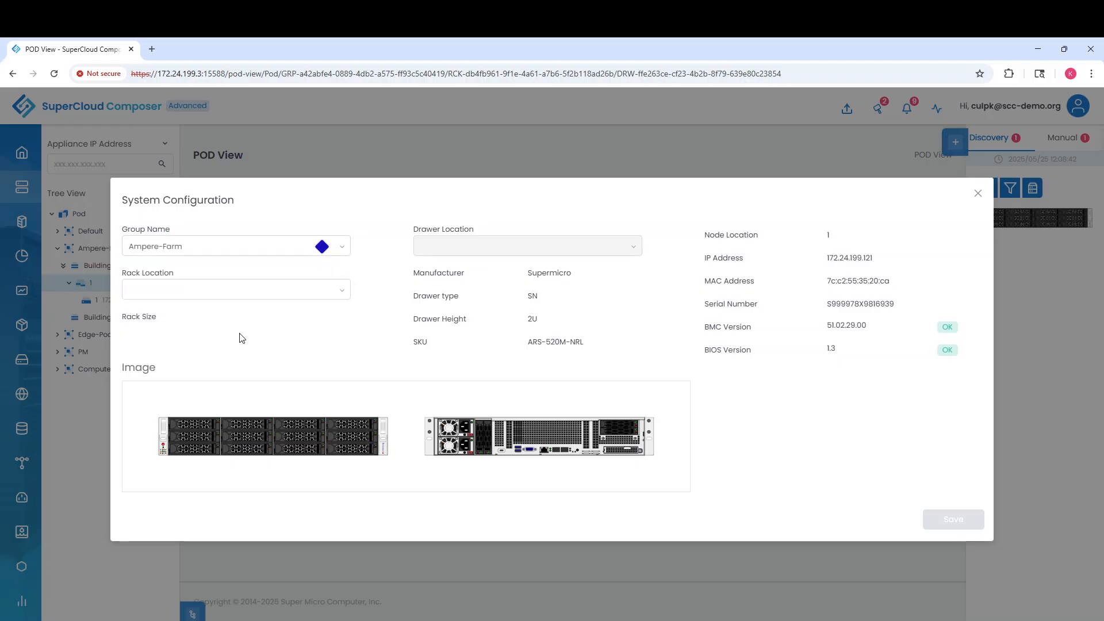
click(316, 289)
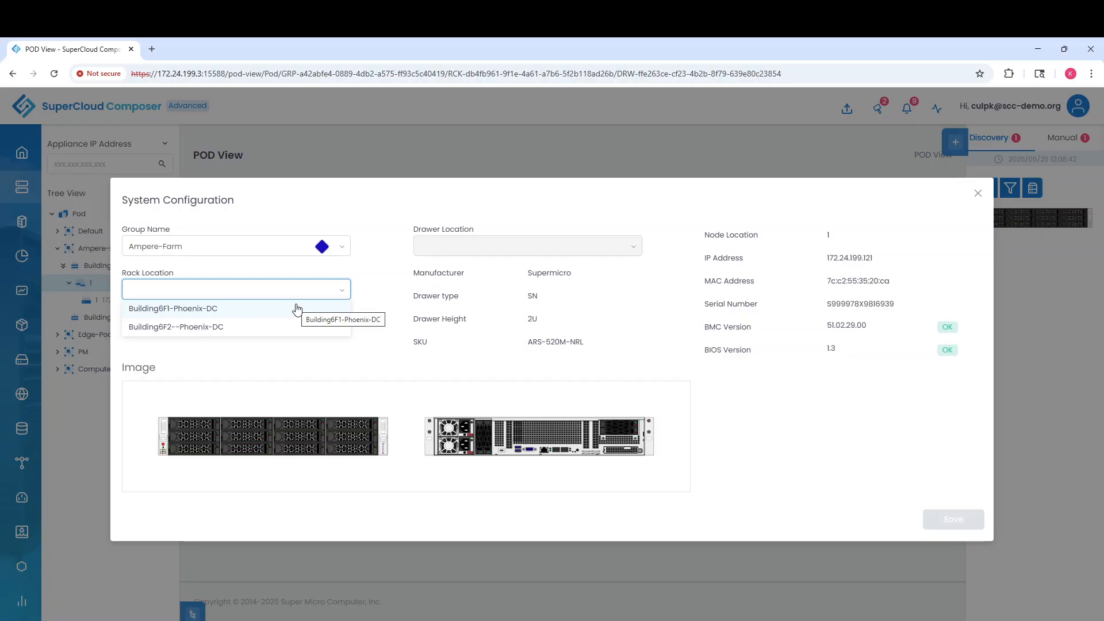
click(212, 310)
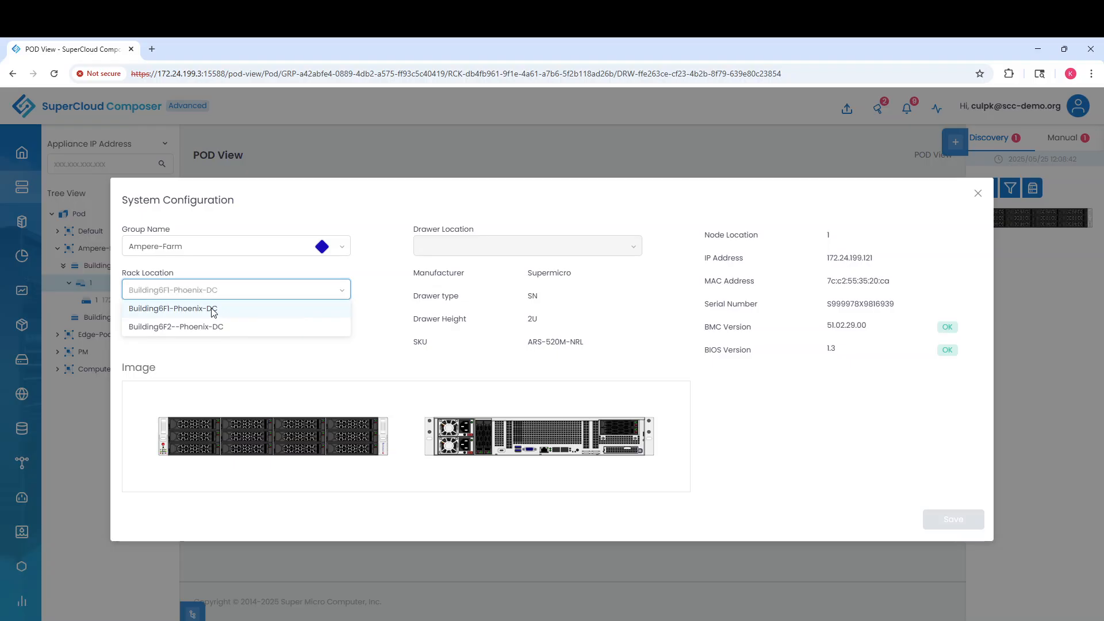
click(517, 247)
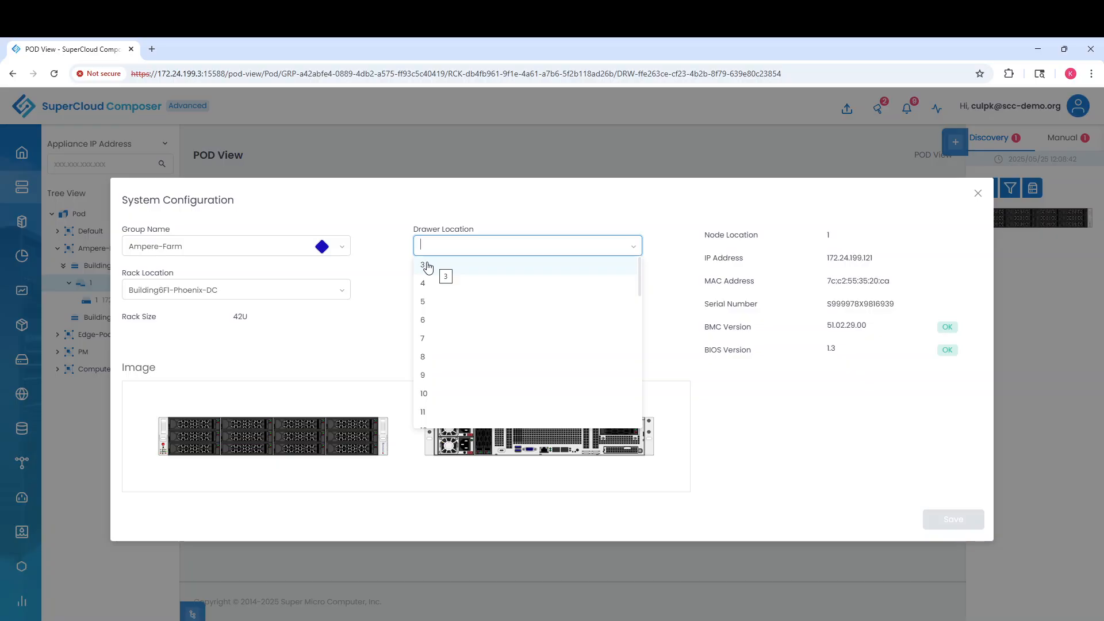
click(436, 266)
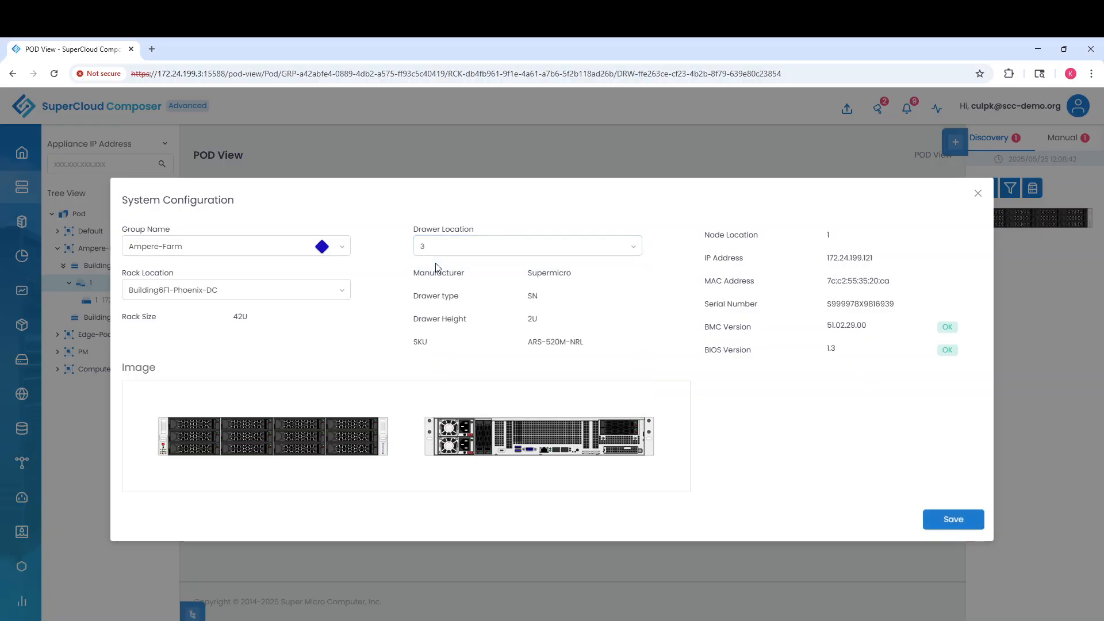
click(952, 520)
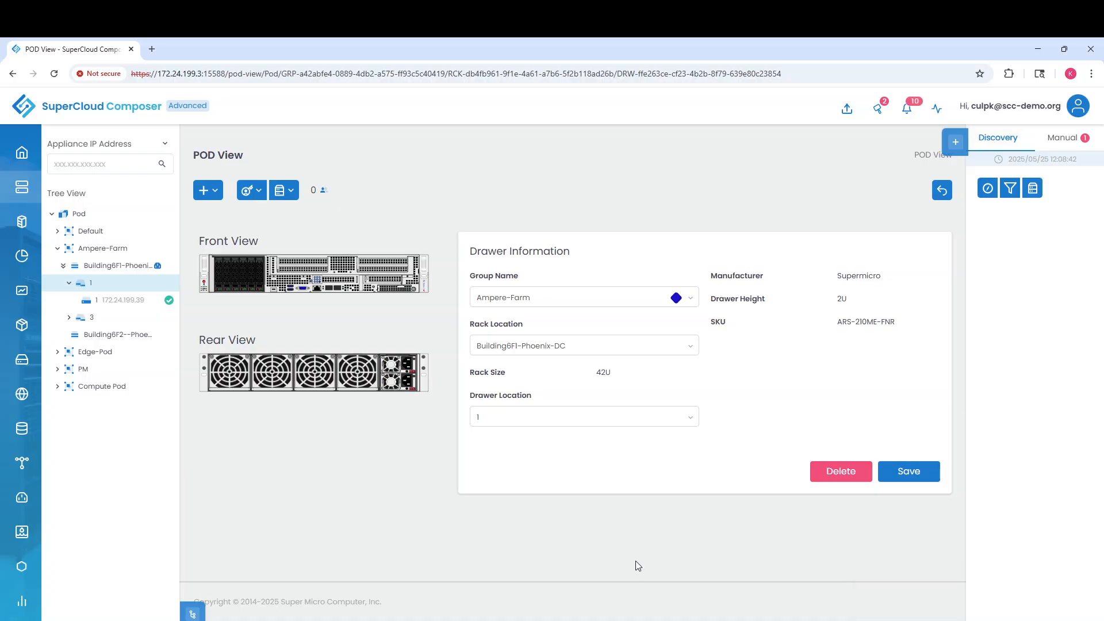
Expand drawer 3, then discover the IP range 172.24.199.42 with end 42
click(68, 318)
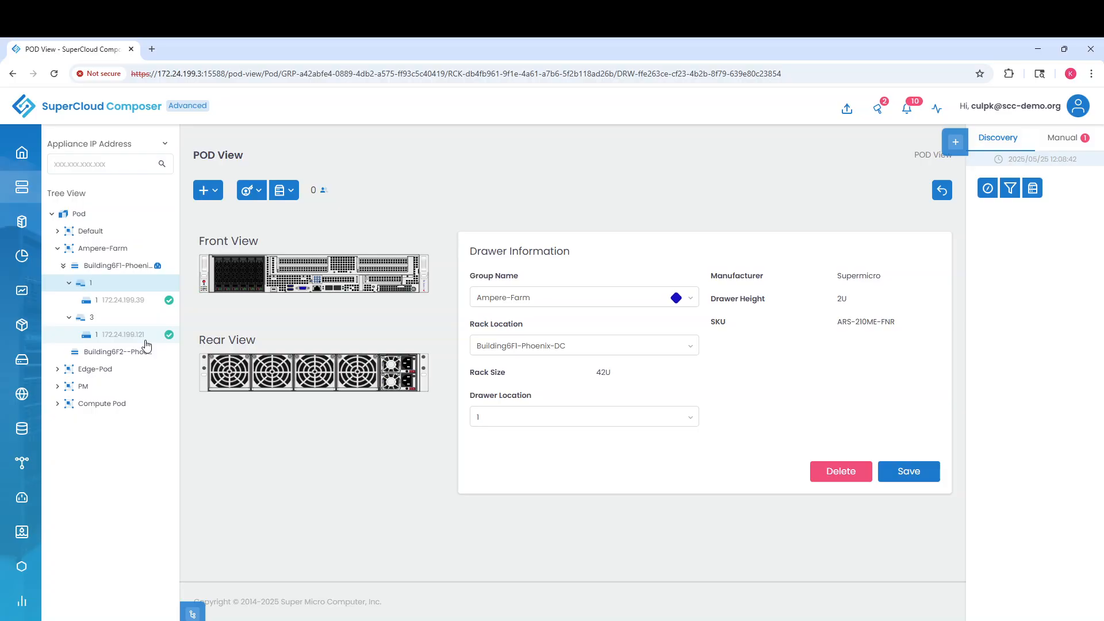
click(987, 187)
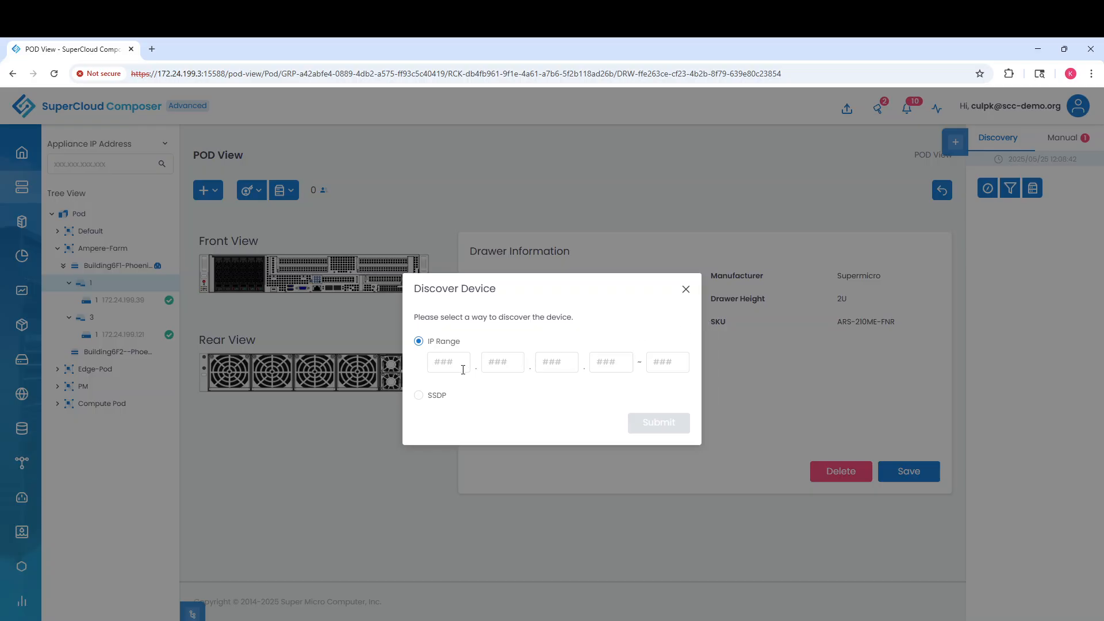
click(441, 362)
text(172.24)
text(.199.)
text(42)
click(668, 356)
text(42)
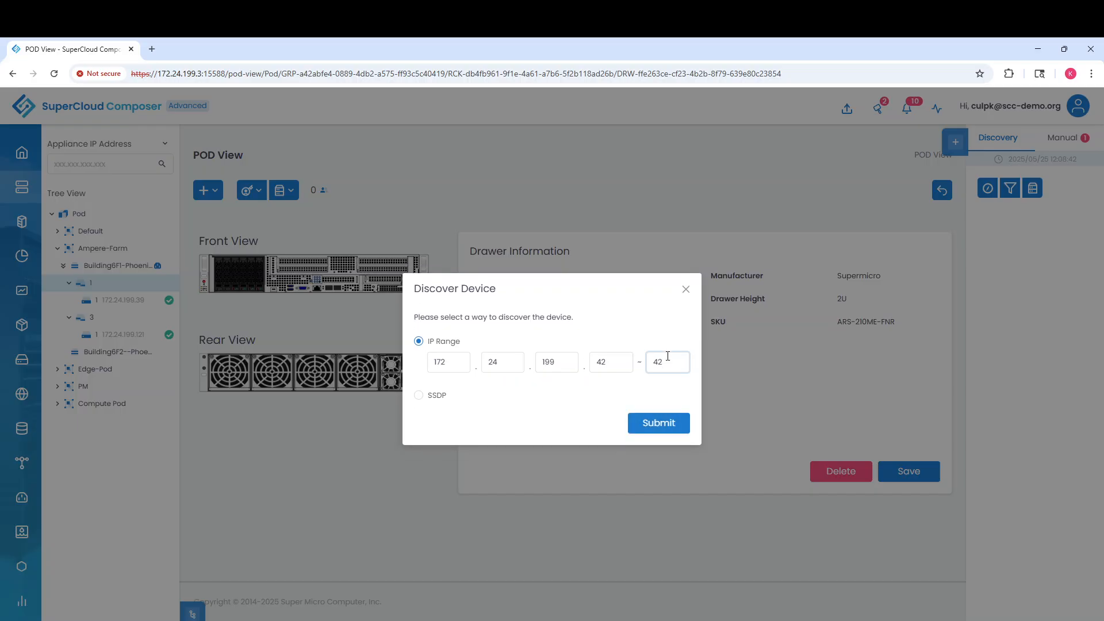
click(670, 427)
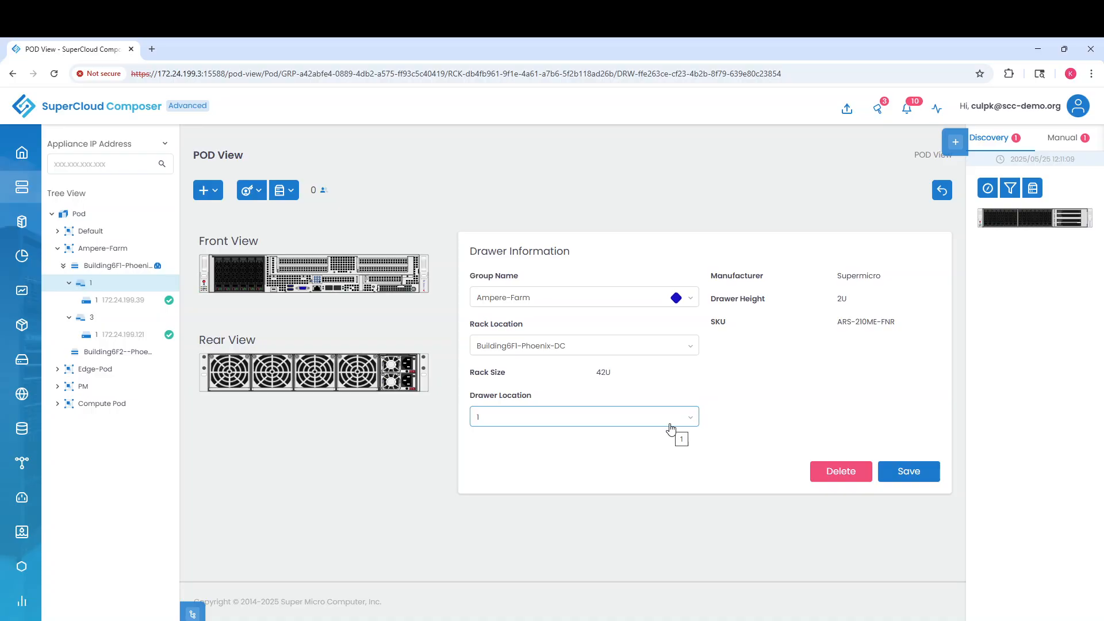
Assign the 172.24.199.42 server to Ampere-Farm, rack Building6F1-Phoenix-DC, drawer 5, and save
click(1021, 220)
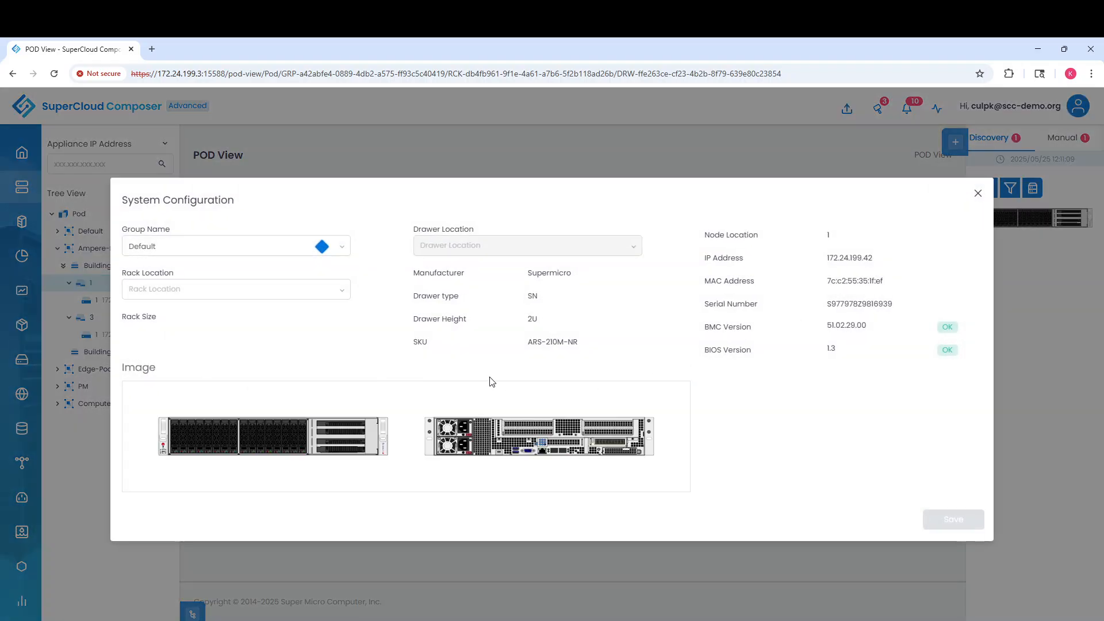
click(342, 247)
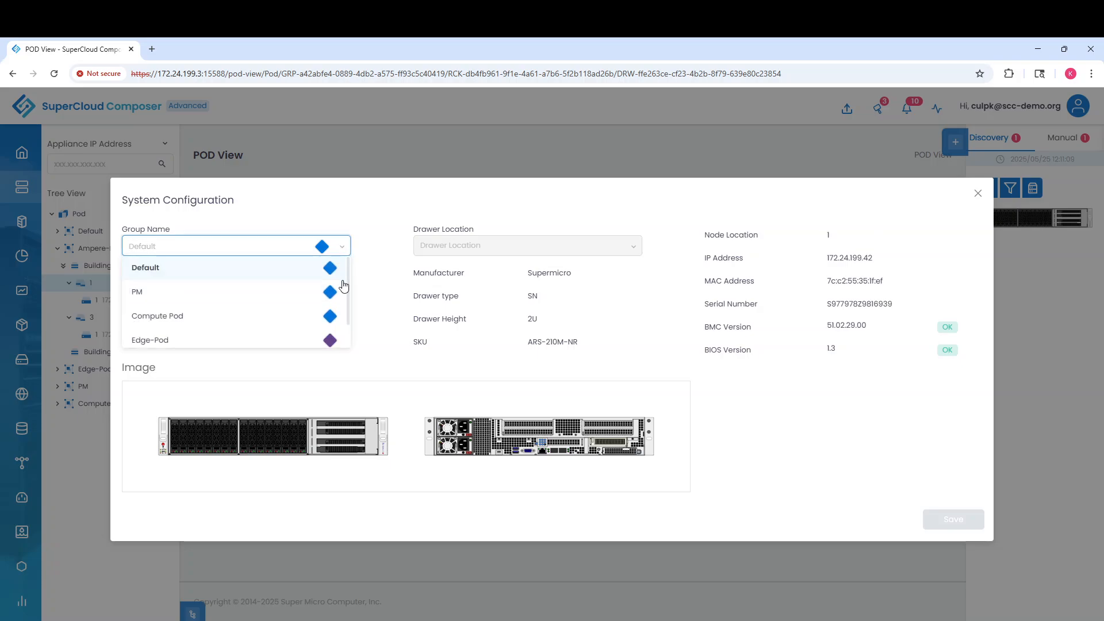
scroll(348, 285, down, 1)
click(158, 338)
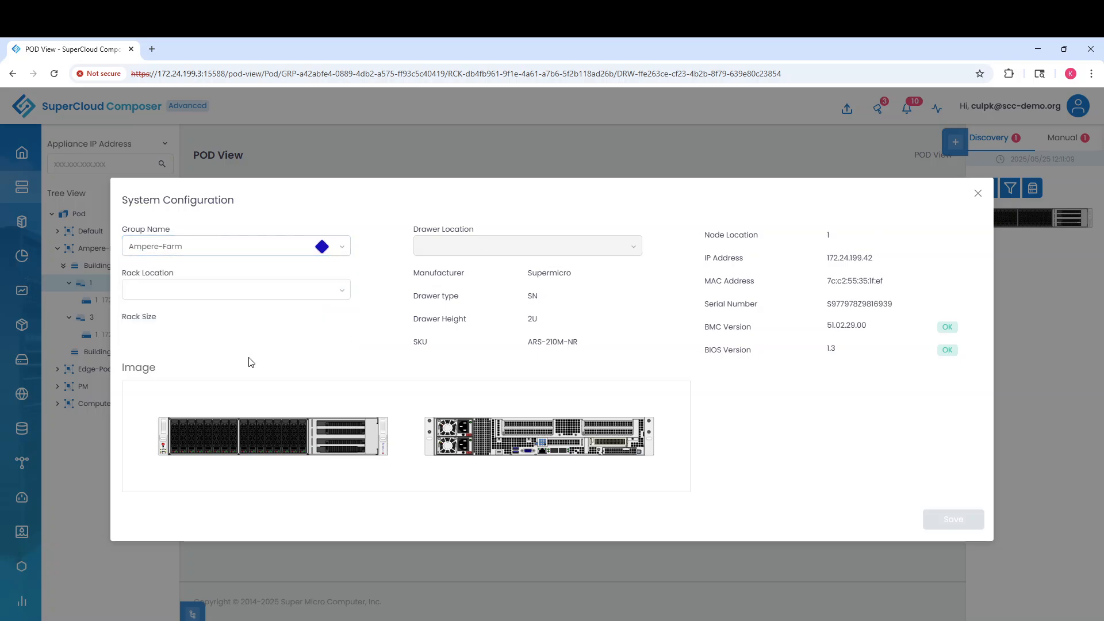
click(341, 294)
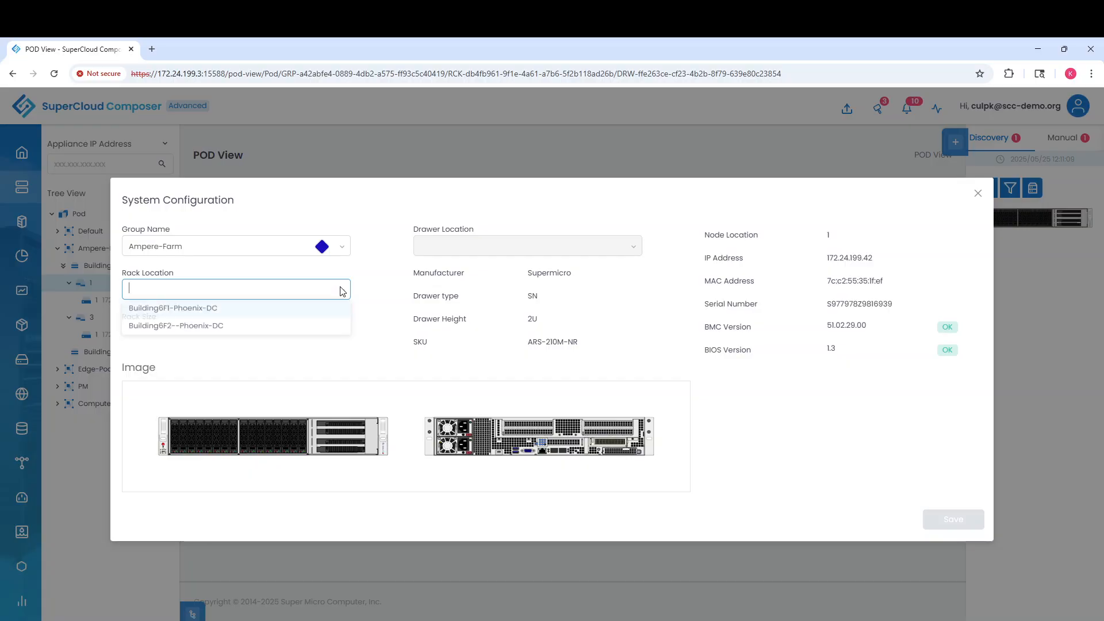
click(195, 310)
click(444, 245)
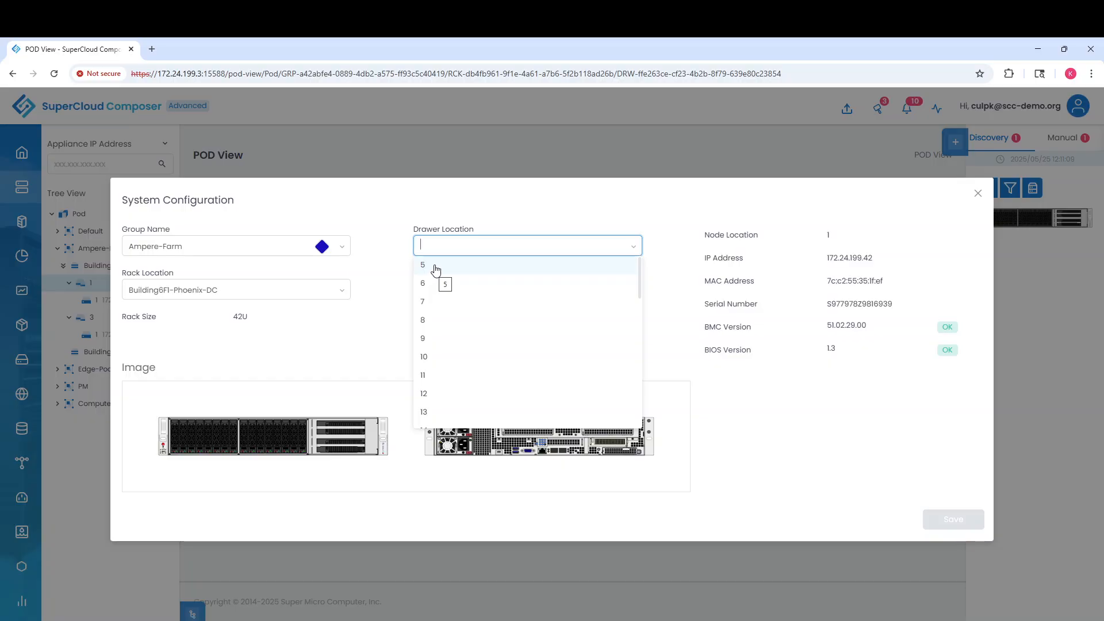
click(434, 266)
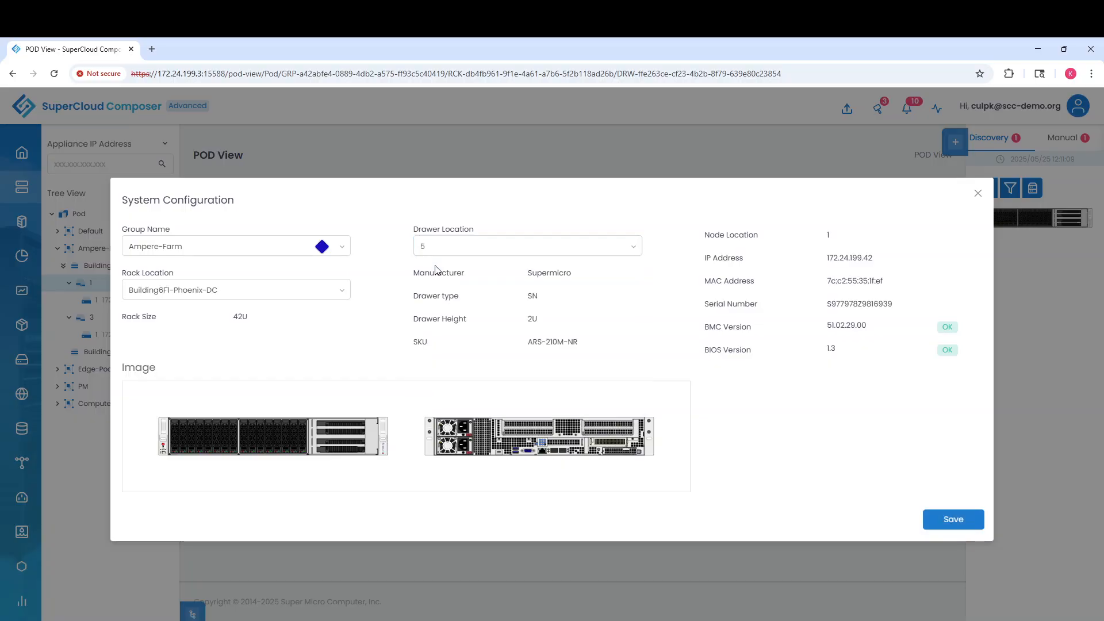
click(953, 520)
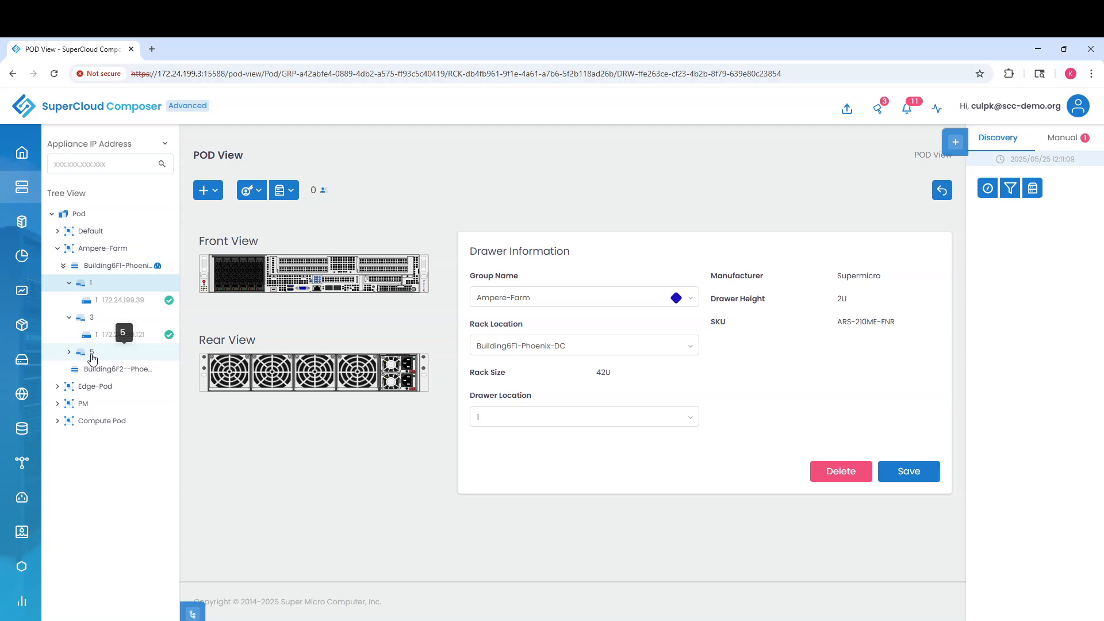
Open the Building6F1-Phoenix-DC rack (2U-Ampere-Servers, 42U) and inspect its front and rear servers and PDU A
click(108, 268)
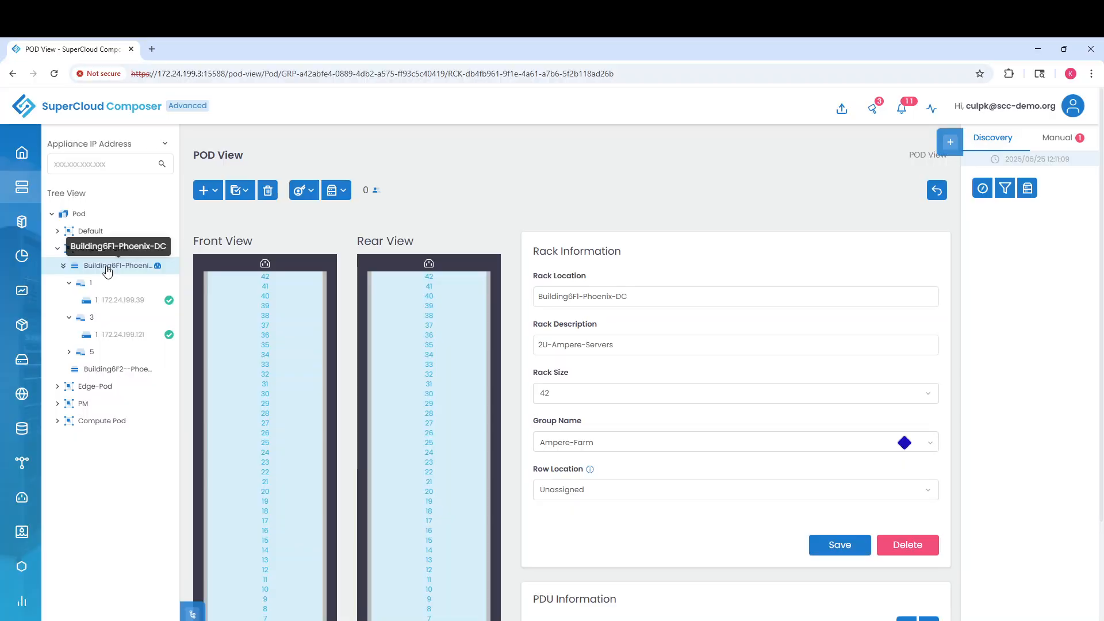
scroll(271, 506, down, 2)
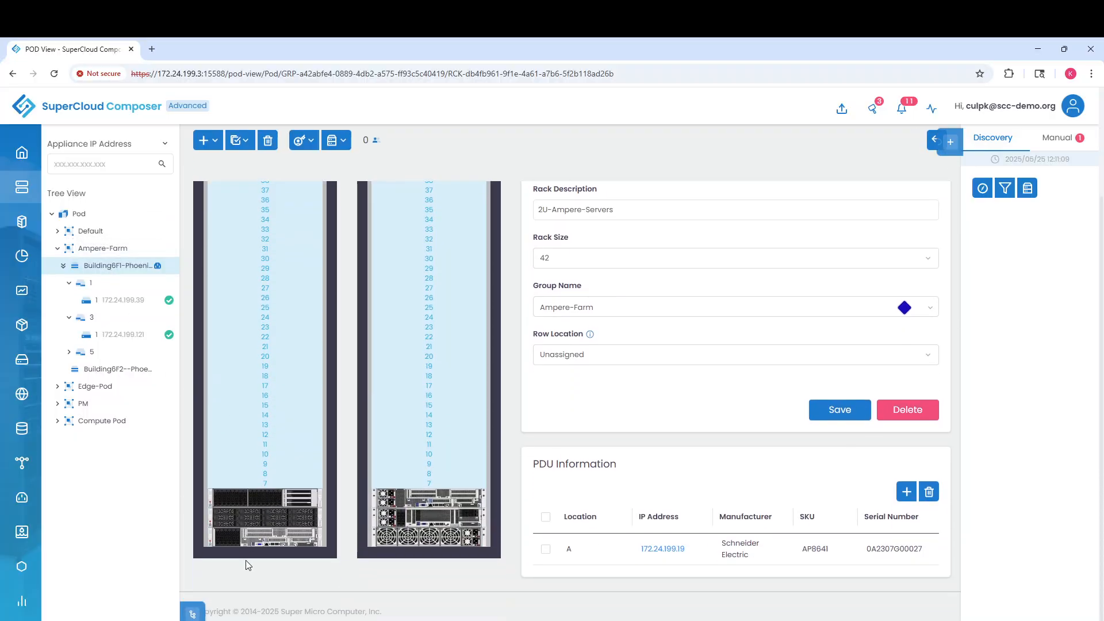
mouse_move(257, 517)
scroll(256, 547, down, 1)
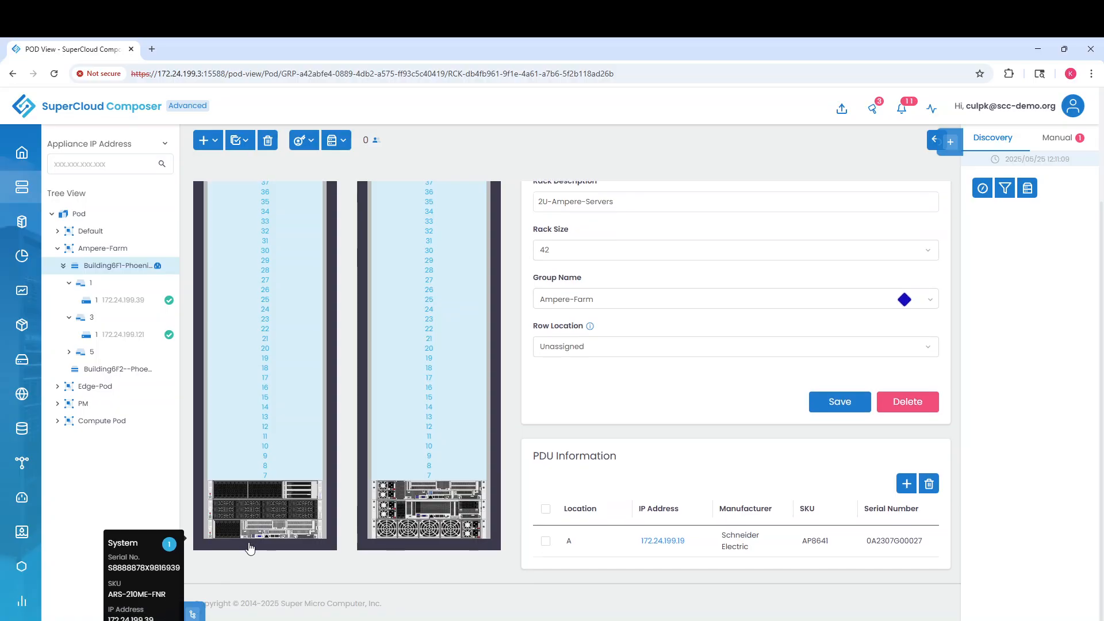
mouse_move(297, 530)
scroll(273, 524, up, 1)
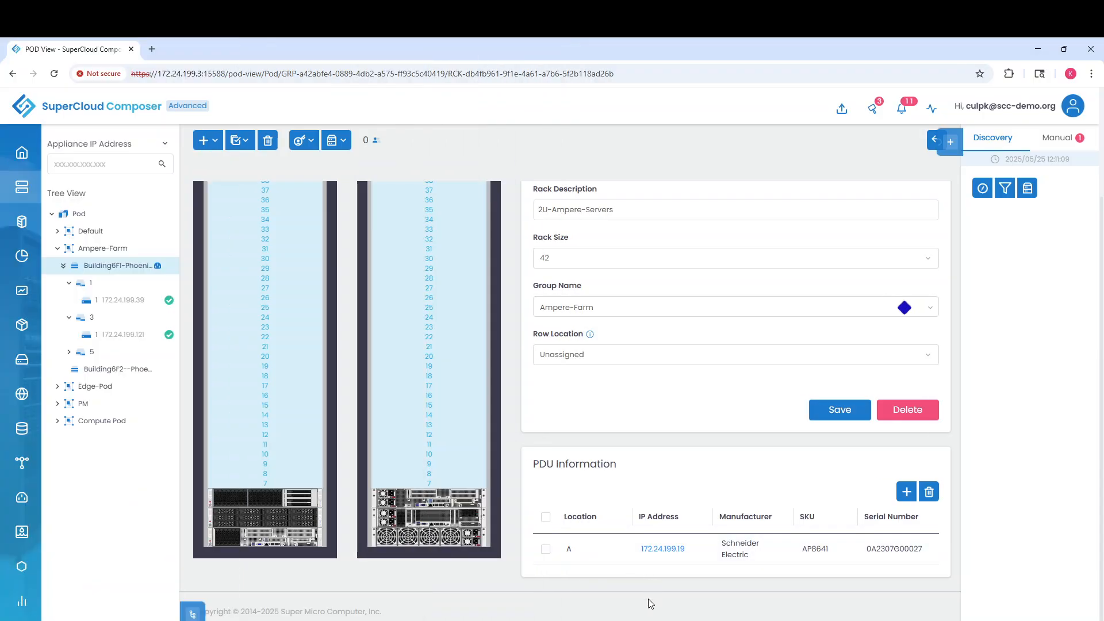
Show the All Tasks log with Discover Device by IP Range tasks 210, 211 and 212 completed
click(43, 608)
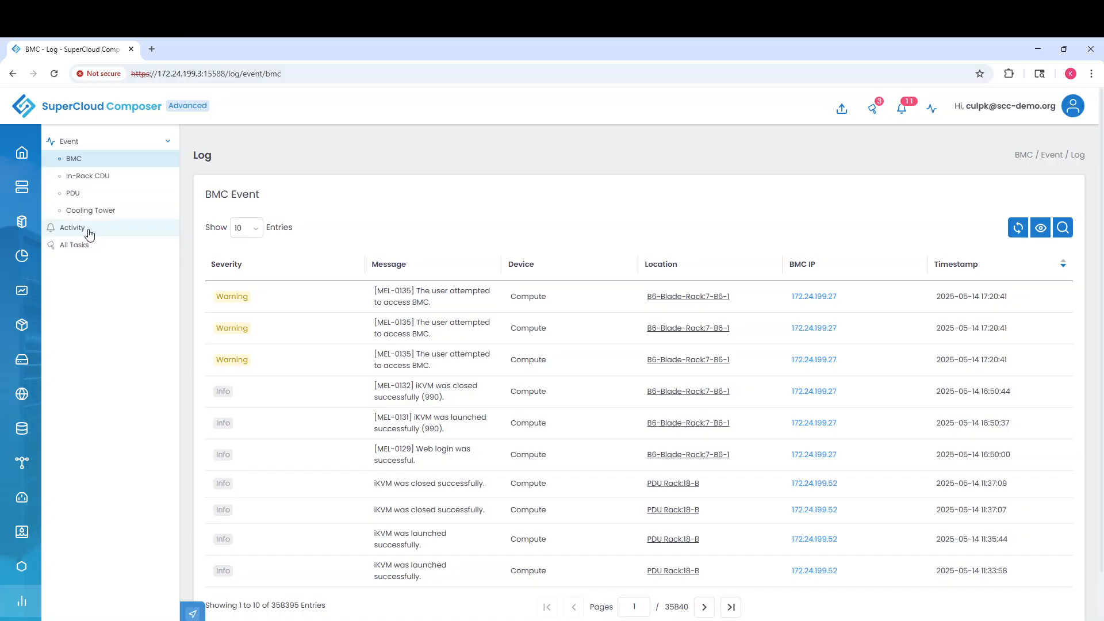
click(72, 250)
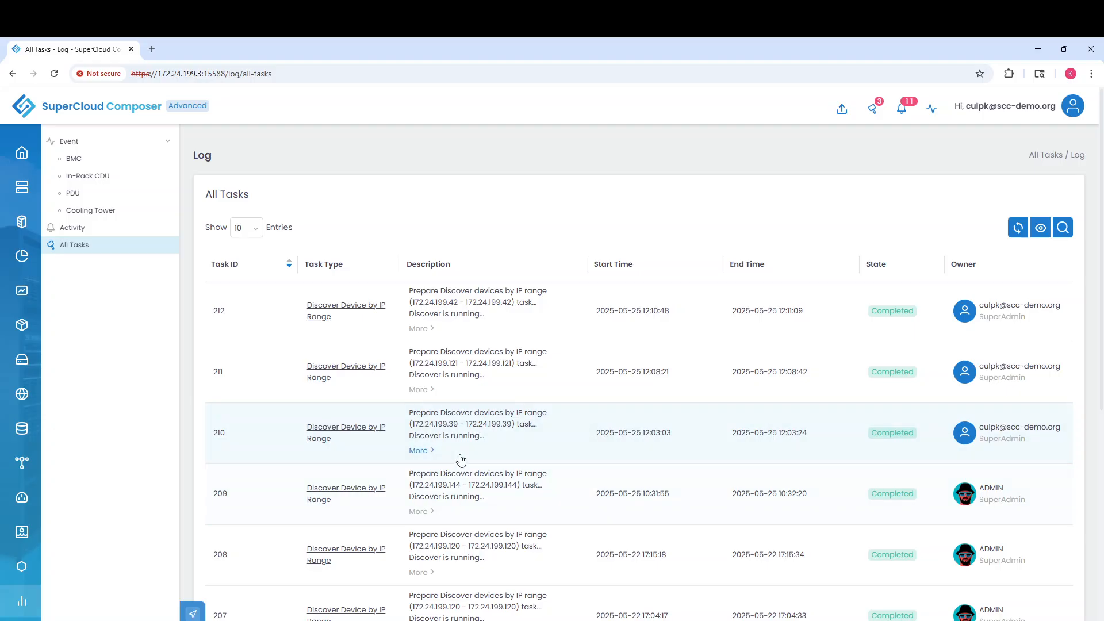
Expand task 210's Description Detail showing 1 device discovered at 172.24.199.39
click(431, 451)
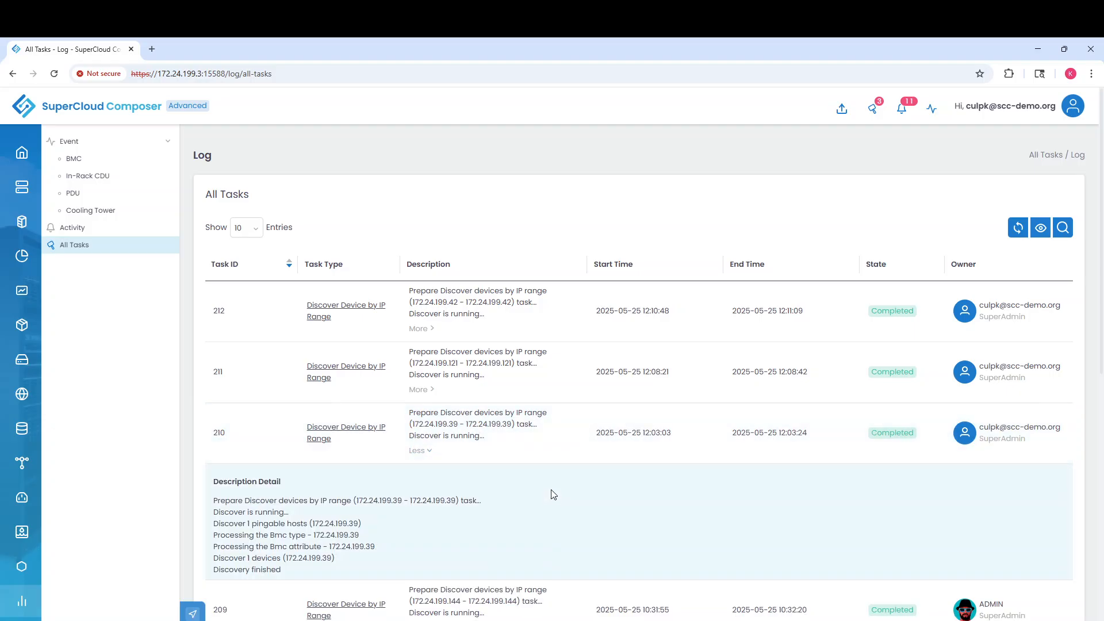
scroll(517, 486, down, 1)
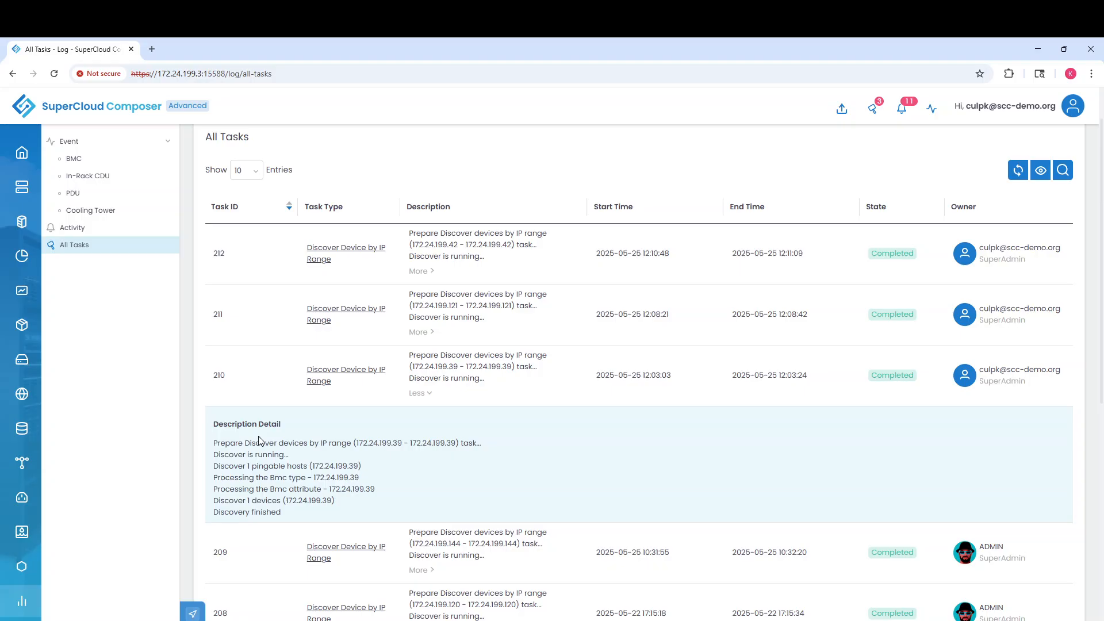